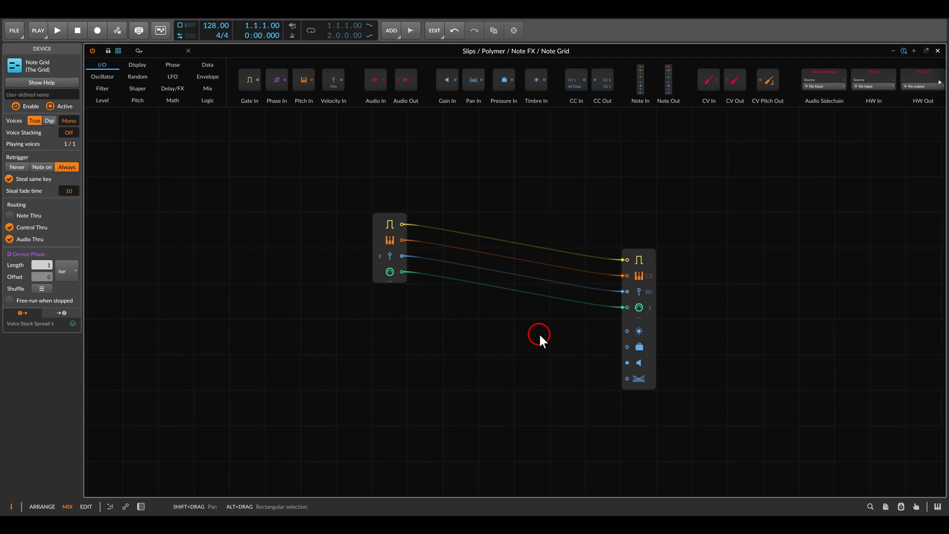
# Examine the slips module panel in slips.png and the Bitwig Tips and Tricks pages on pitch envelopes, filter drive and the Krell patch.
pyautogui.hotkey('alt', 'Tab')
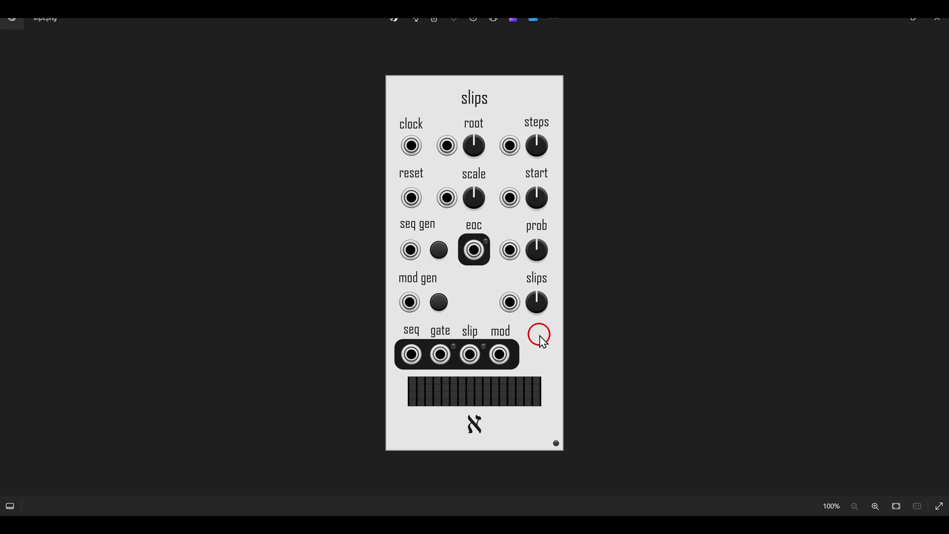
pyautogui.moveTo(486, 267); pyautogui.dragTo(568, 322)
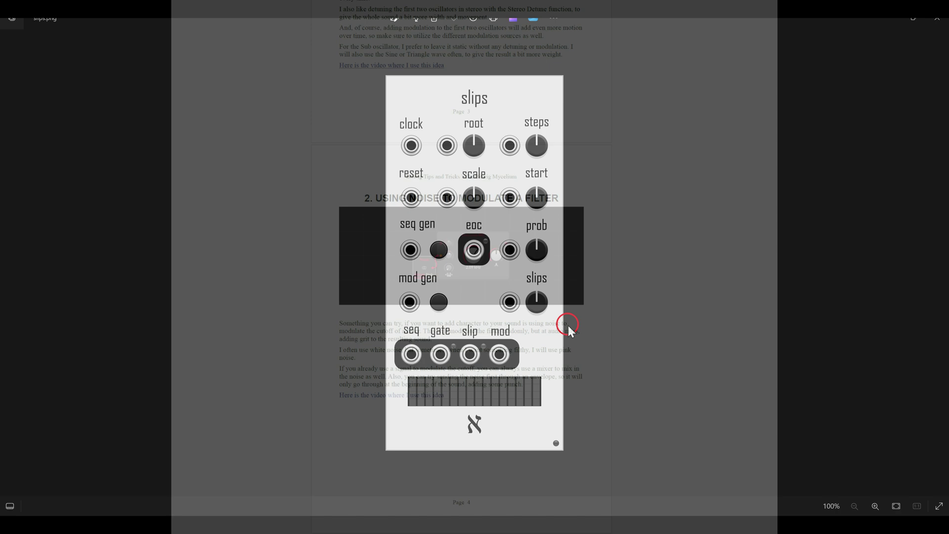
pyautogui.scroll(-5, 461, 267)
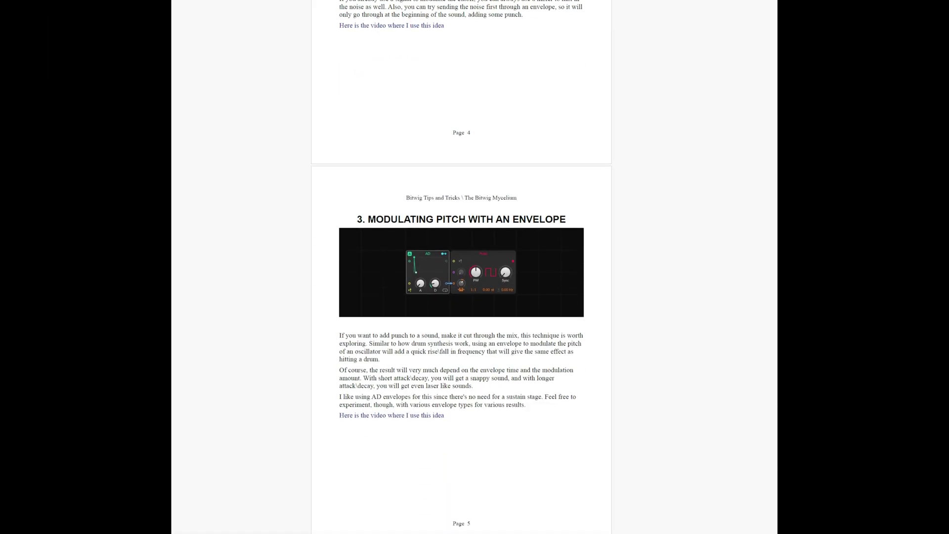
pyautogui.scroll(-5, 461, 267)
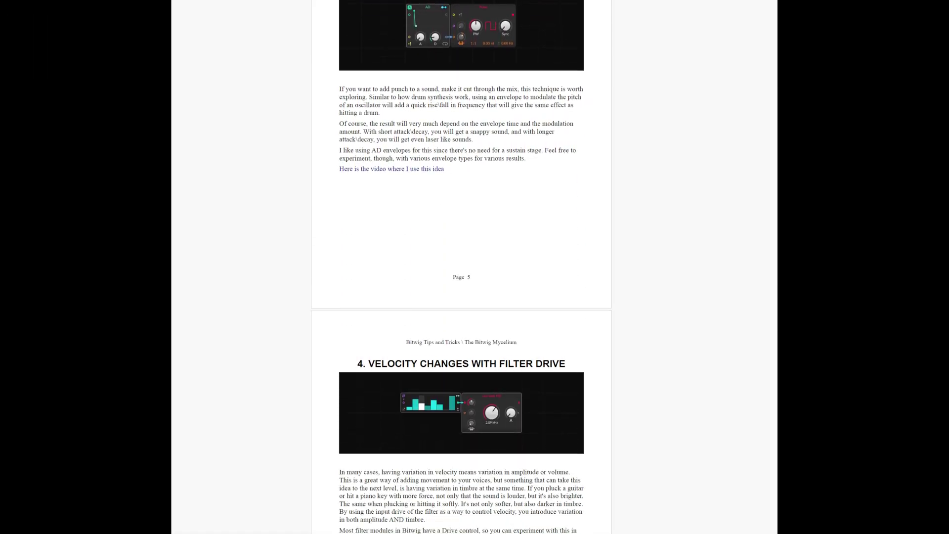
pyautogui.scroll(-6, 461, 266)
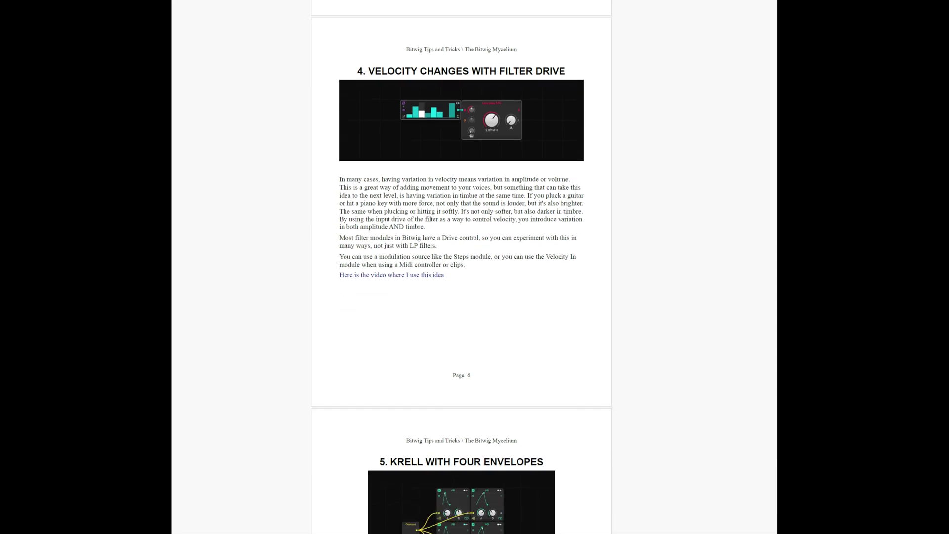
pyautogui.scroll(-7, 461, 267)
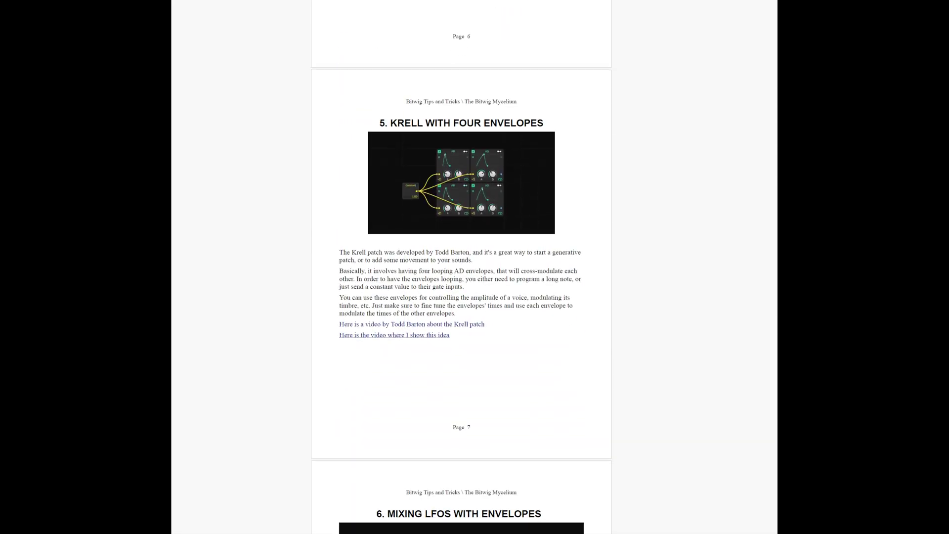
pyautogui.scroll(-1, 461, 267)
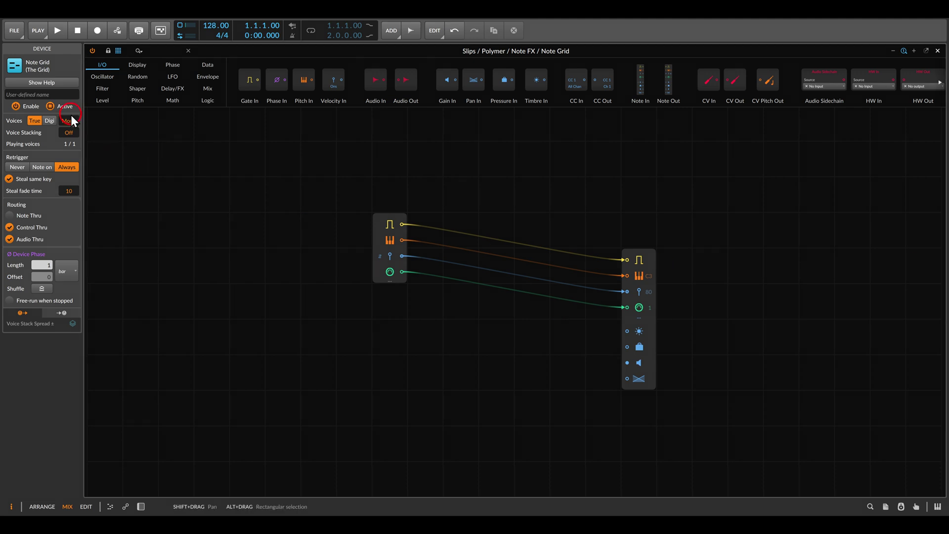
# Delete the Note In module from the Note Grid, keeping only Note Out.
pyautogui.moveTo(17, 284); pyautogui.dragTo(77, 321)
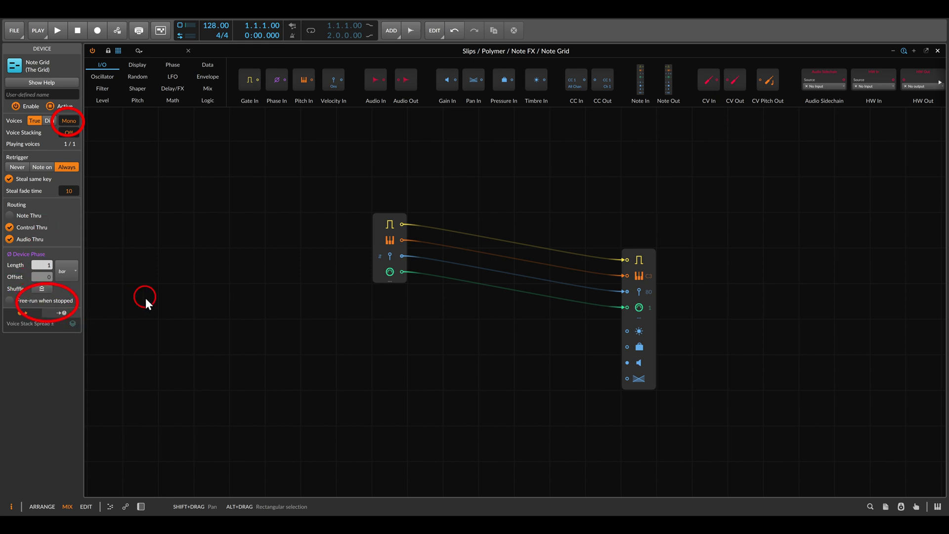
pyautogui.press('Escape')
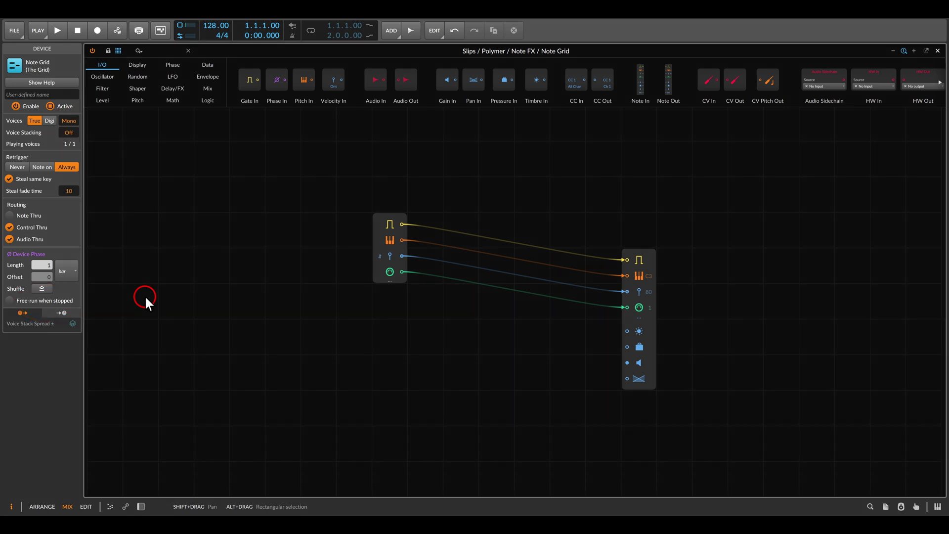
pyautogui.moveTo(294, 194); pyautogui.dragTo(425, 289)
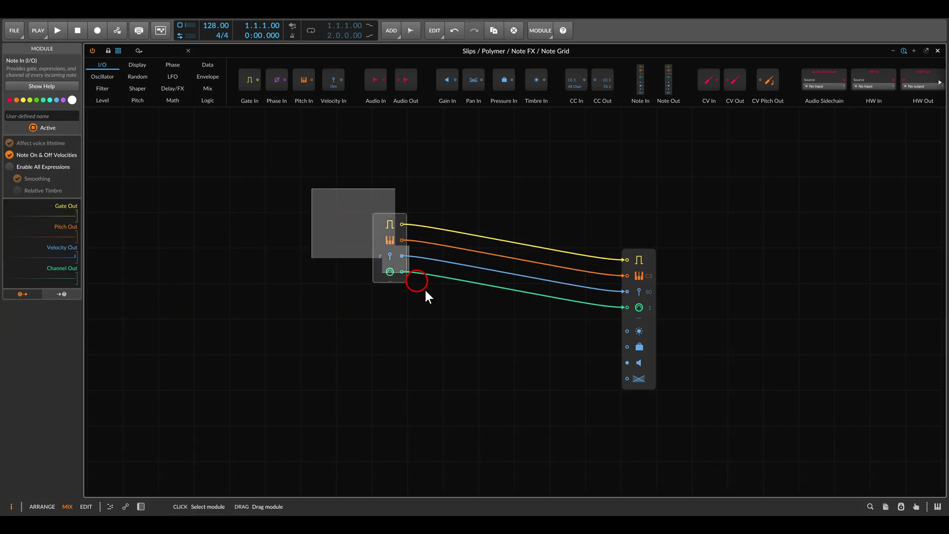
pyautogui.press('Delete')
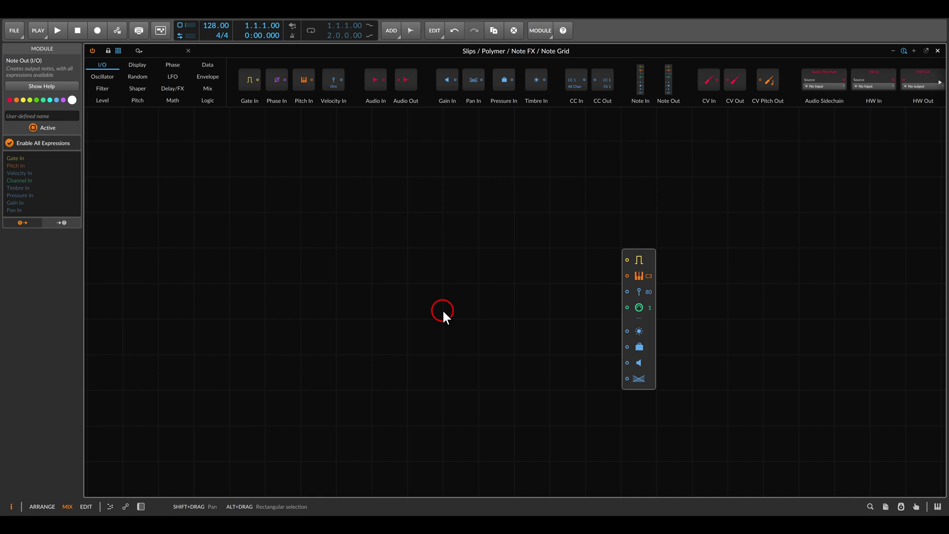
# Add a Steps data module to the empty grid area before the Note Out module.
pyautogui.click(208, 66)
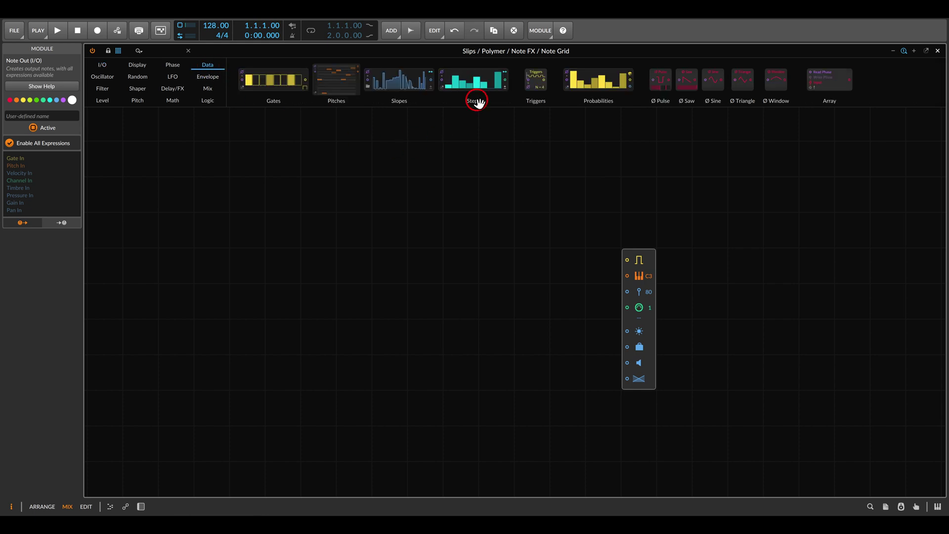
pyautogui.moveTo(475, 96); pyautogui.dragTo(357, 257)
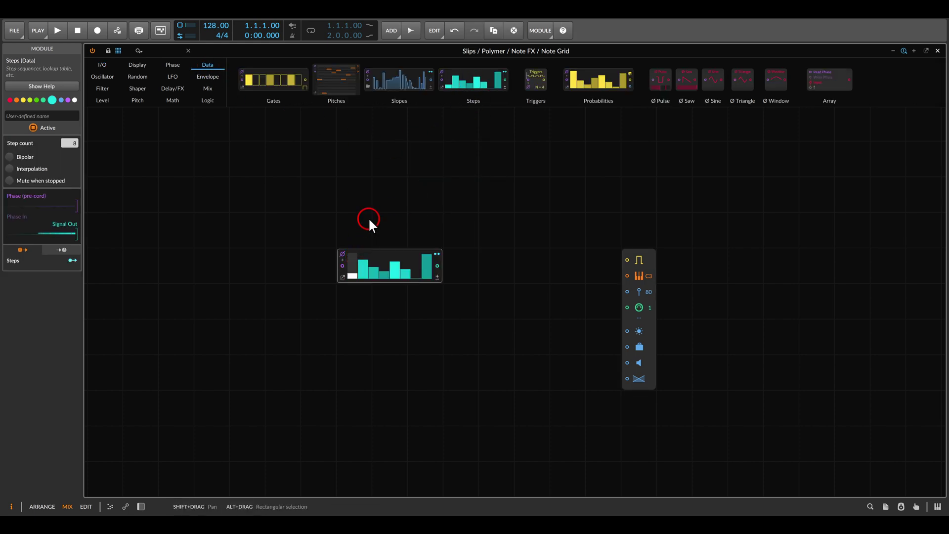
pyautogui.click(354, 261)
# Set the Steps module to 64 steps and randomize its step values several times.
pyautogui.click(343, 277)
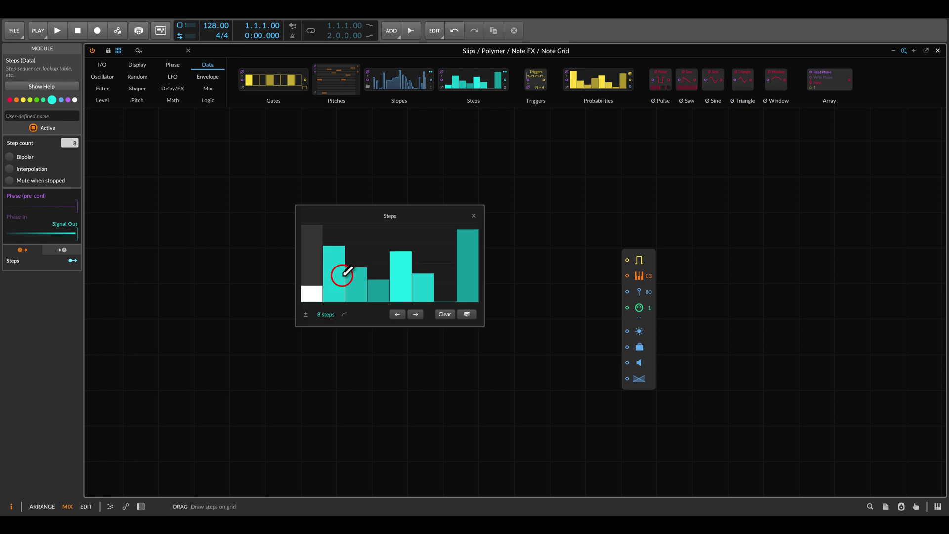
pyautogui.moveTo(335, 315); pyautogui.dragTo(353, 323)
pyautogui.click(466, 314)
pyautogui.click(466, 314)
pyautogui.click(466, 314)
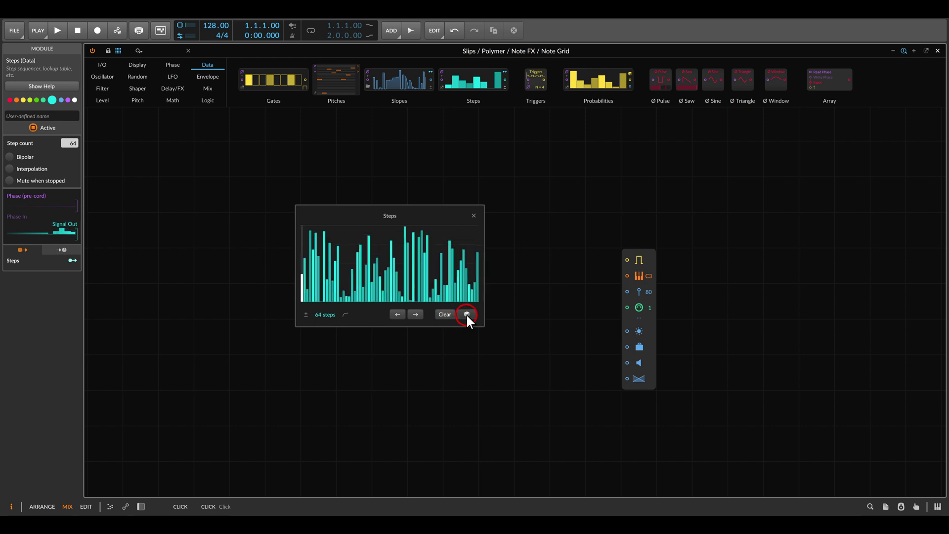
pyautogui.click(466, 314)
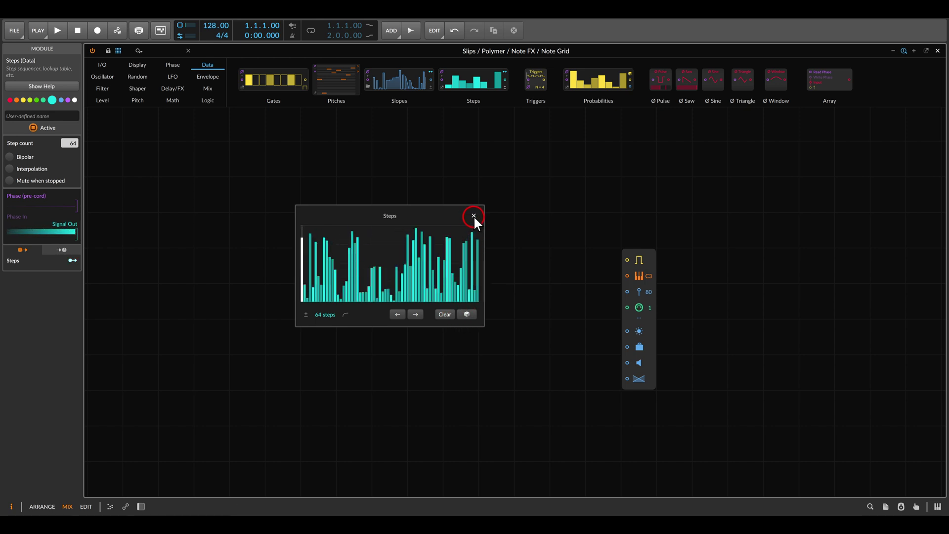
pyautogui.click(473, 216)
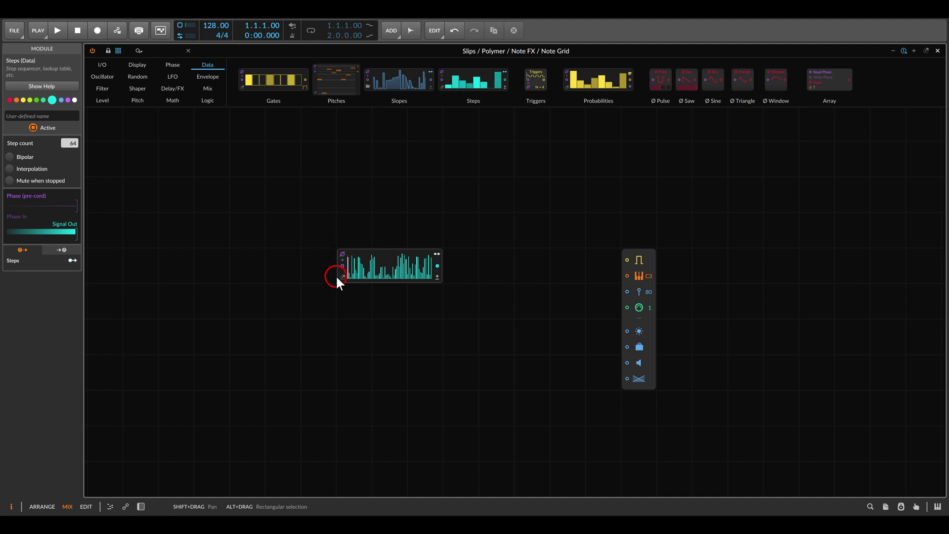
# Add a Ø Counter phase module directly before the Steps module.
pyautogui.press('+')
pyautogui.moveTo(269, 190); pyautogui.dragTo(540, 219)
pyautogui.click(172, 66)
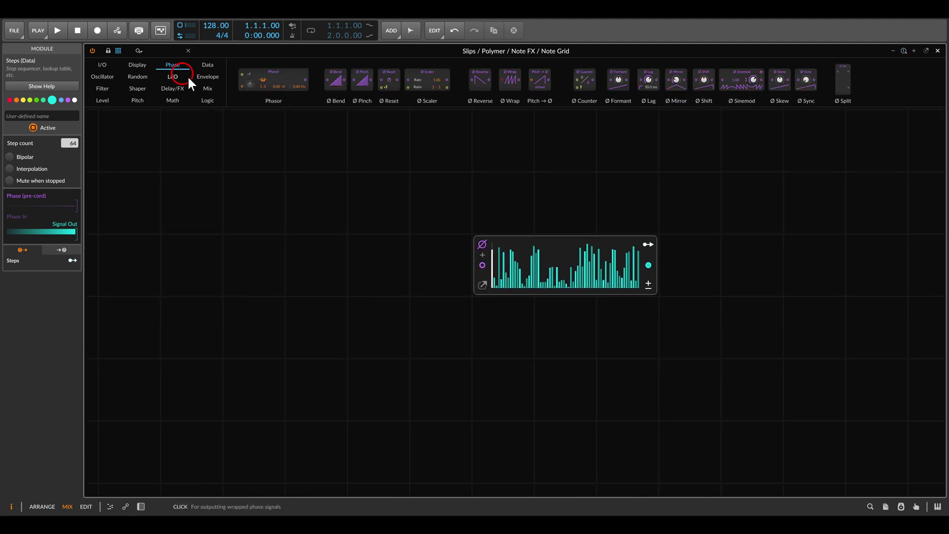
pyautogui.moveTo(584, 79); pyautogui.dragTo(444, 246)
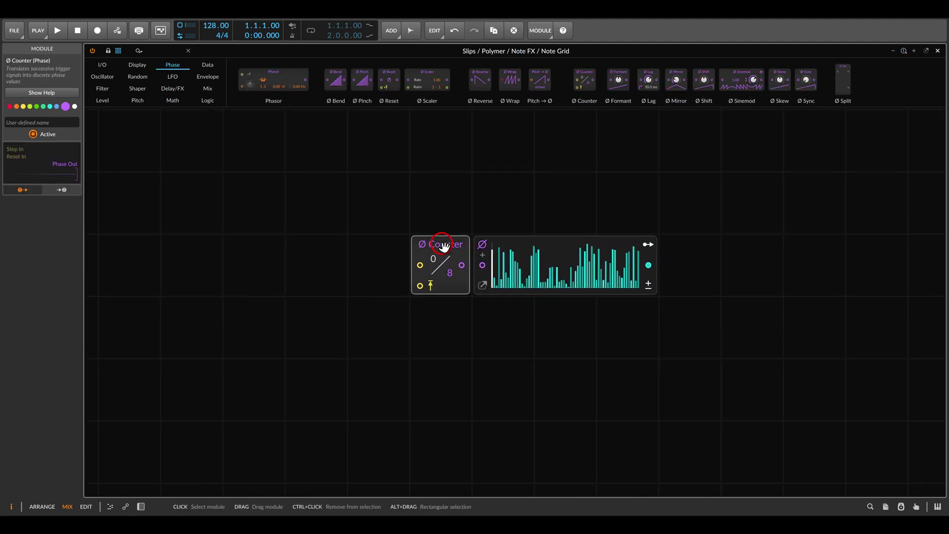
# Add a Triggers module directly before the Counter and set its number of triggers to 8.
pyautogui.click(207, 65)
pyautogui.moveTo(532, 111); pyautogui.dragTo(381, 249)
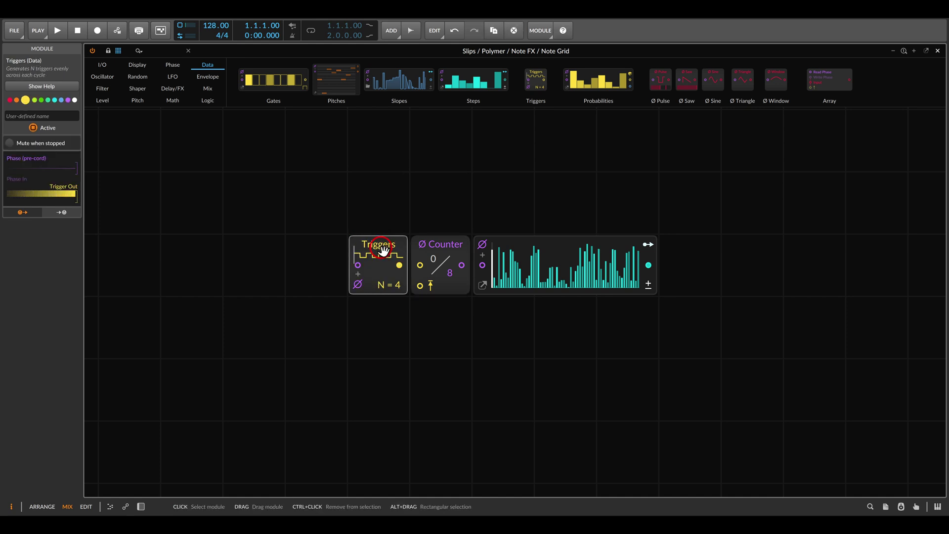
pyautogui.click(864, 248)
pyautogui.click(449, 273)
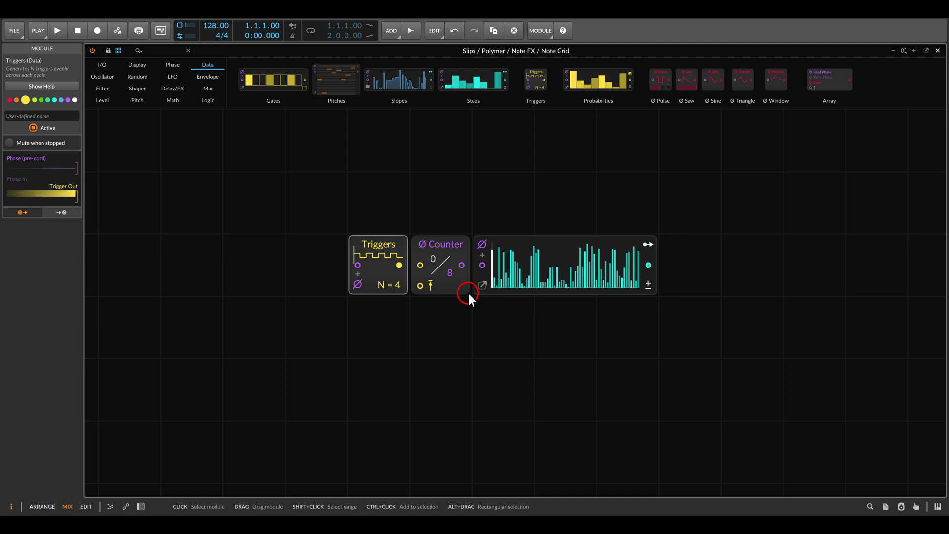
pyautogui.moveTo(396, 283); pyautogui.dragTo(396, 282)
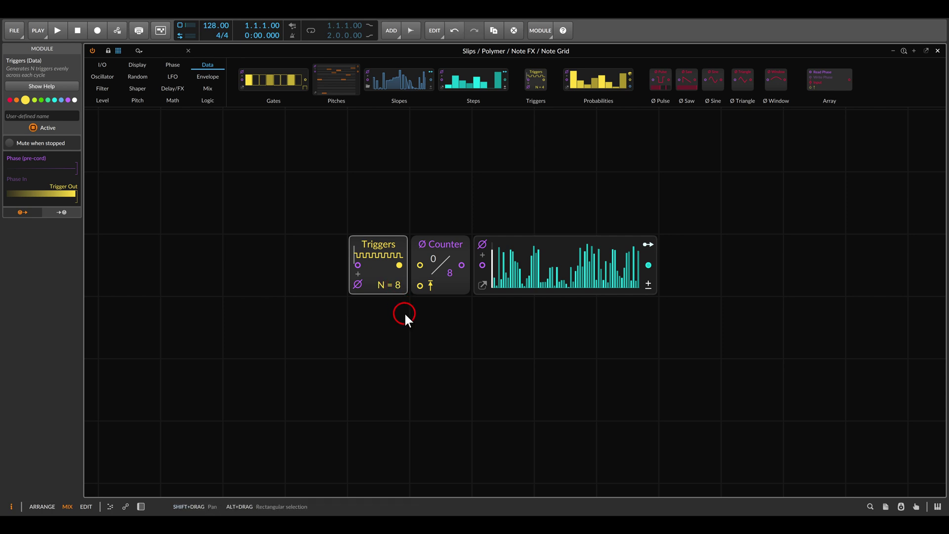
# Connect Triggers through the Counter to the Steps phase input, and wire a new Transport Playing module to the Counter's reset input.
pyautogui.moveTo(398, 265); pyautogui.dragTo(480, 265)
pyautogui.click(107, 66)
pyautogui.scroll(-4, 613, 84)
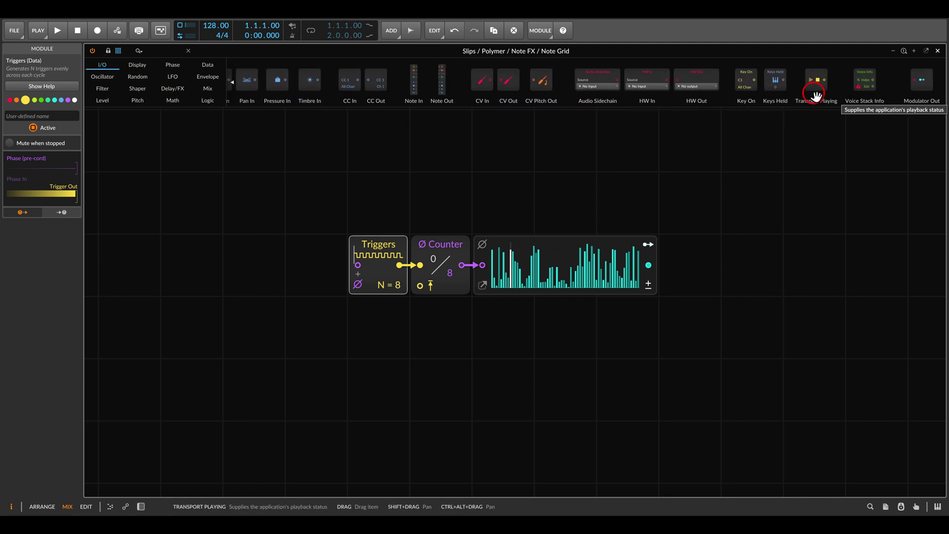
pyautogui.moveTo(816, 80); pyautogui.dragTo(420, 285)
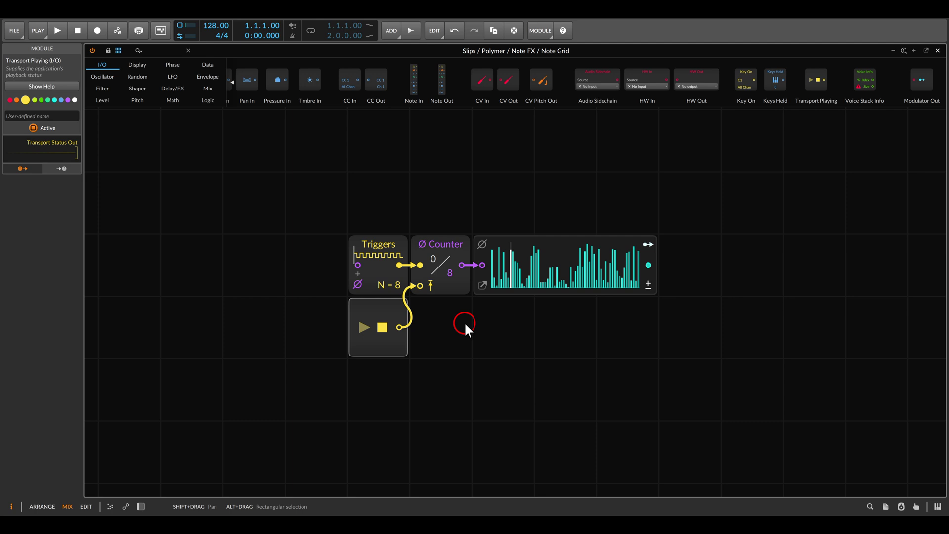
# Add a Pitch Scaler fed by the Steps output and set its upper pitch to C5 (24.00).
pyautogui.moveTo(507, 326); pyautogui.dragTo(410, 312)
pyautogui.scroll(-1, 476, 318)
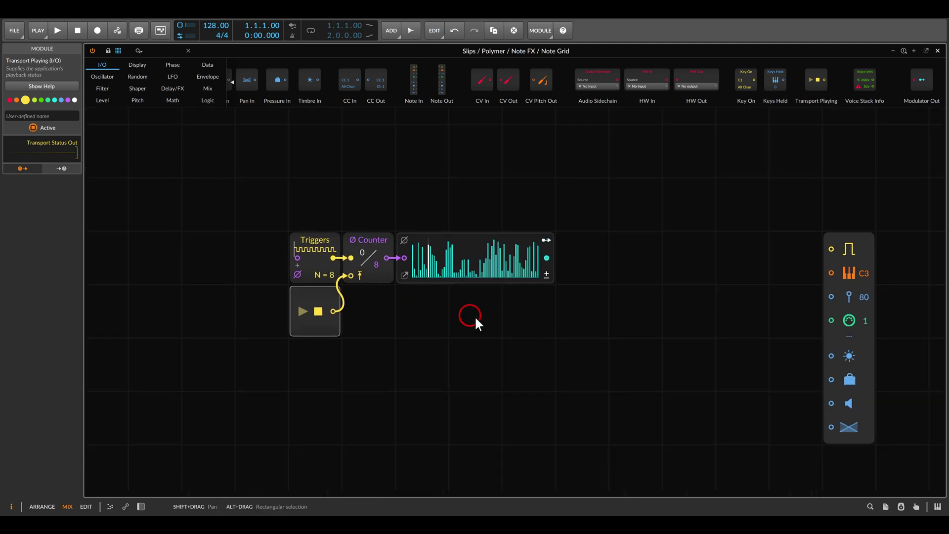
pyautogui.moveTo(476, 321); pyautogui.dragTo(443, 297)
pyautogui.click(136, 101)
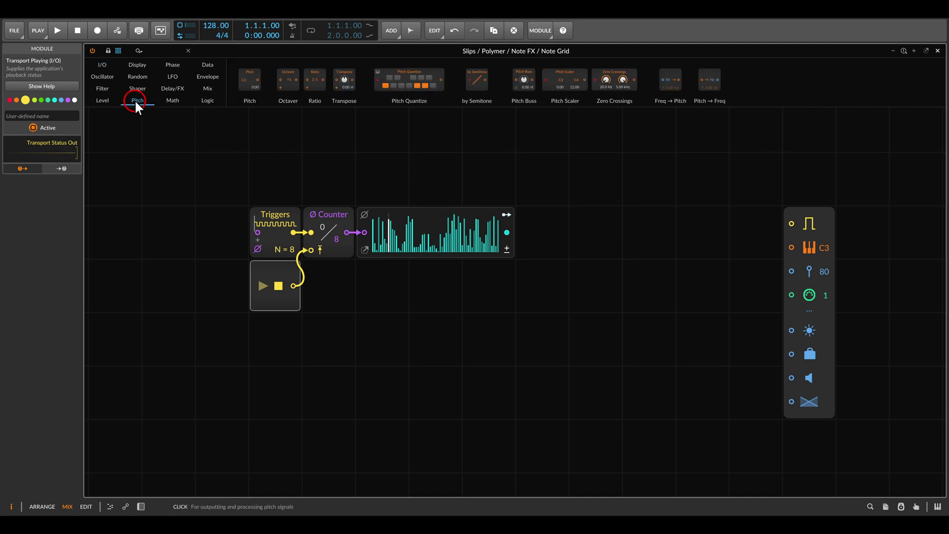
pyautogui.moveTo(565, 80); pyautogui.dragTo(520, 237)
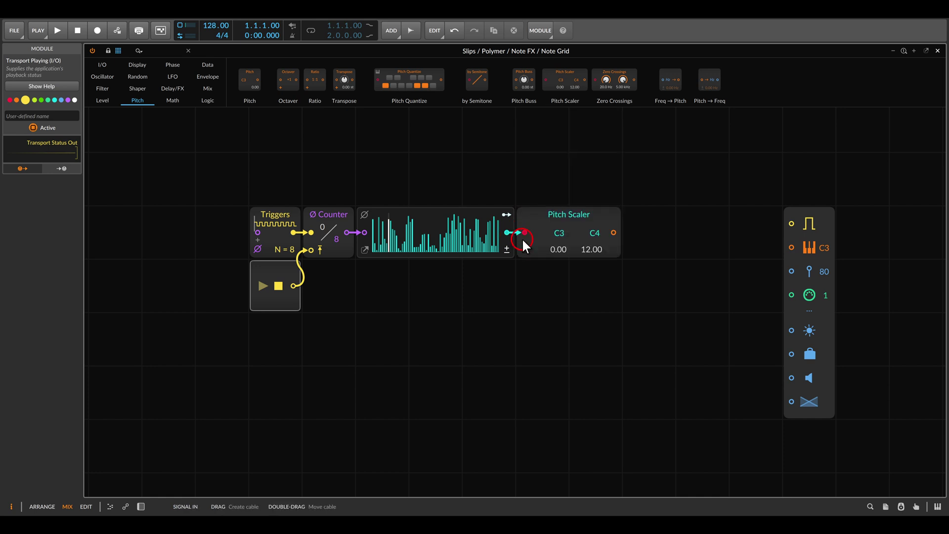
pyautogui.moveTo(591, 234); pyautogui.dragTo(591, 206)
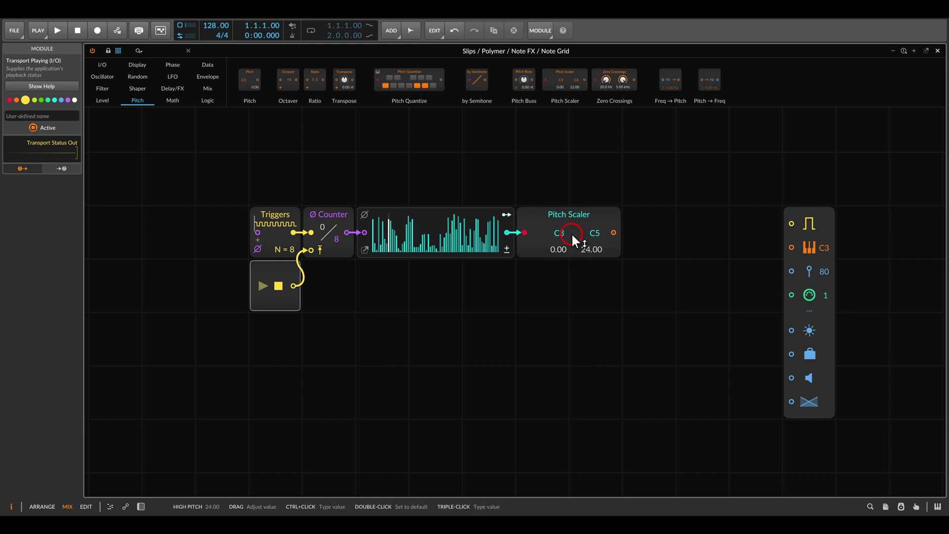
# Add a Pitch Quantize module after the Pitch Scaler and enable only the notes C, D#, F, G and A#.
pyautogui.click(613, 233)
pyautogui.click(675, 226)
pyautogui.click(702, 245)
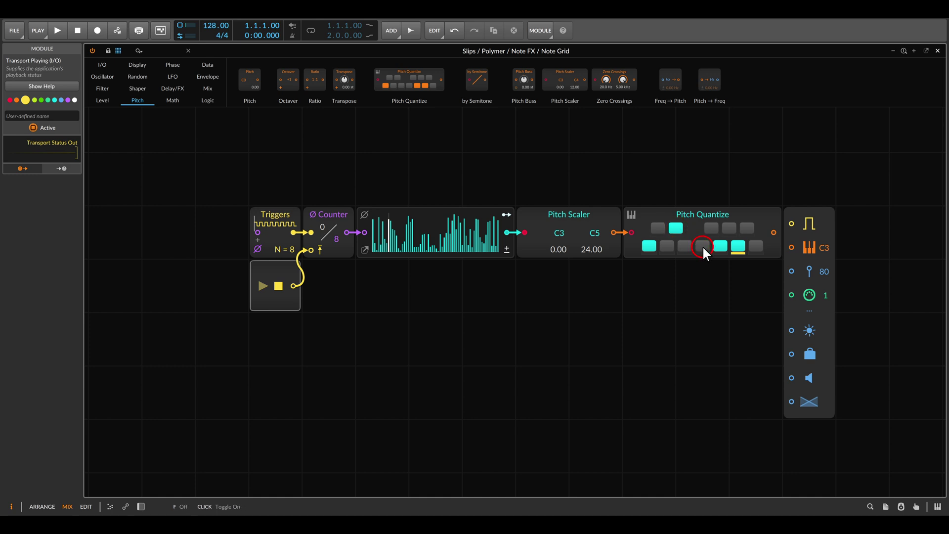
pyautogui.click(734, 248)
pyautogui.click(743, 226)
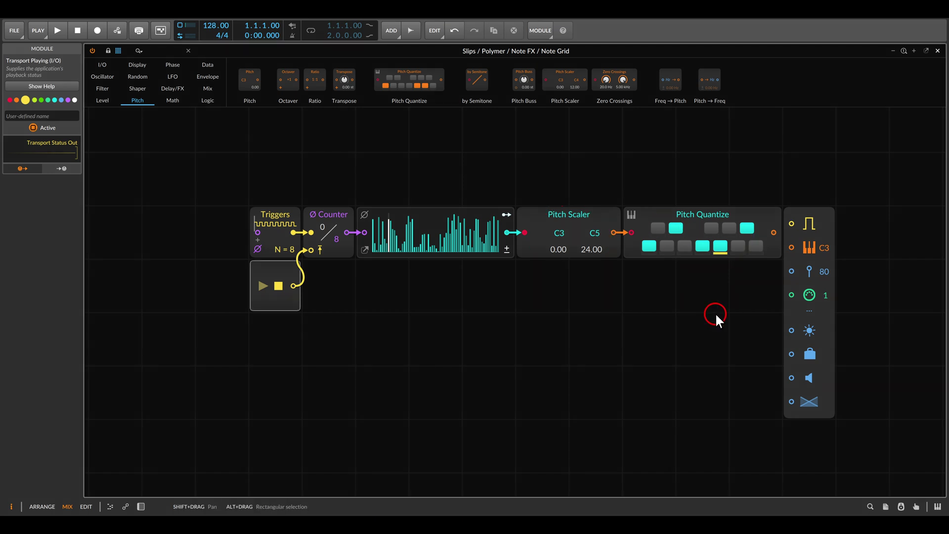
# Move the Note Out module up one grid row and connect the Pitch Quantize output to its pitch input.
pyautogui.moveTo(716, 313); pyautogui.dragTo(640, 309)
pyautogui.moveTo(750, 217); pyautogui.dragTo(752, 180)
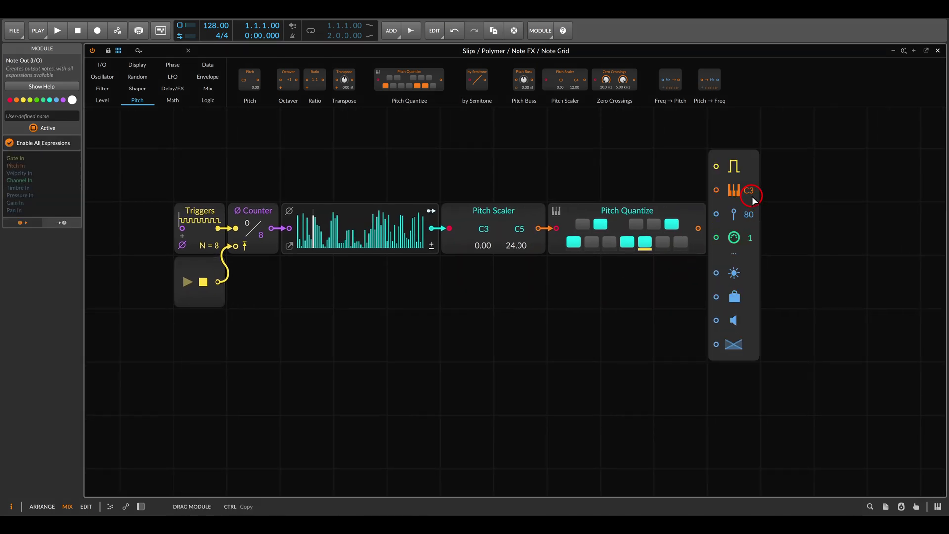
pyautogui.moveTo(697, 228); pyautogui.dragTo(712, 192)
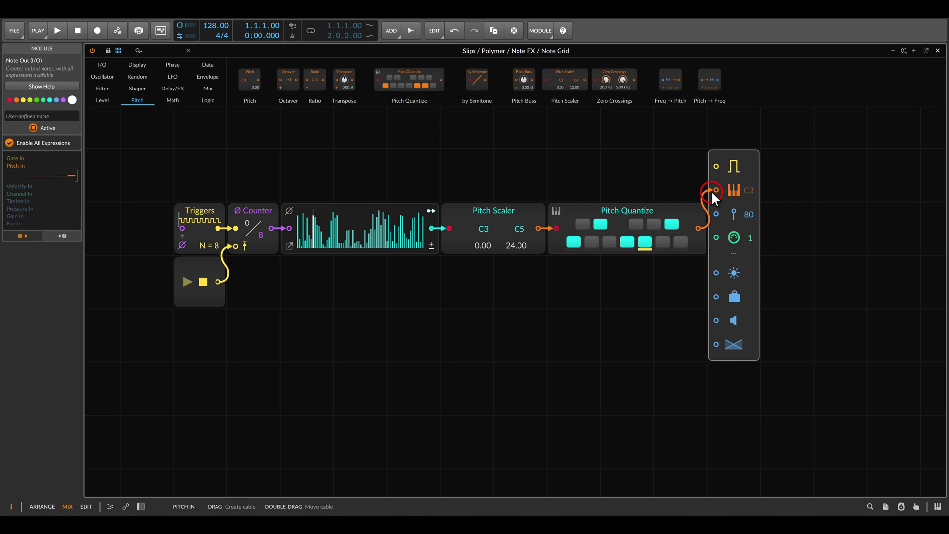
# Move the Triggers, Counter and Transport Playing modules up one row and connect the Triggers output to Note Out's gate input.
pyautogui.moveTo(193, 181); pyautogui.dragTo(230, 282)
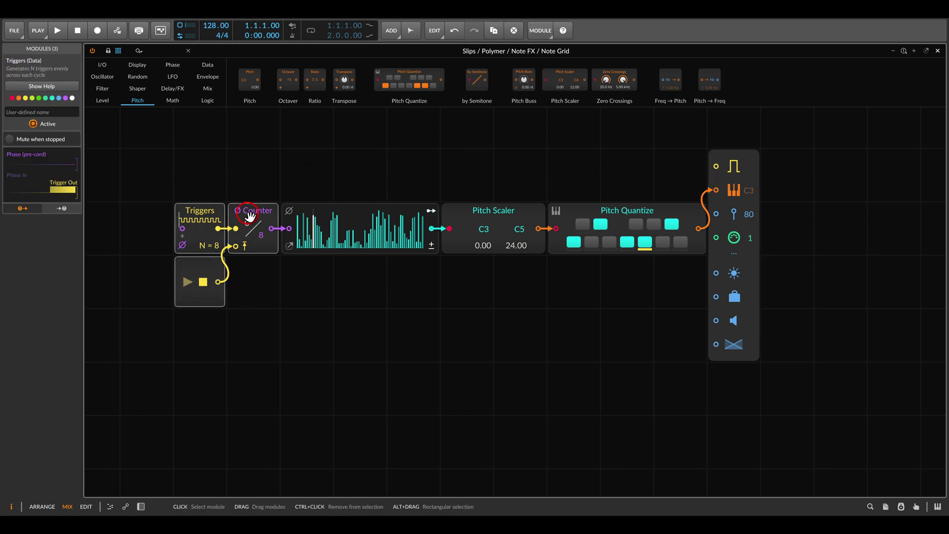
pyautogui.moveTo(251, 239); pyautogui.dragTo(251, 187)
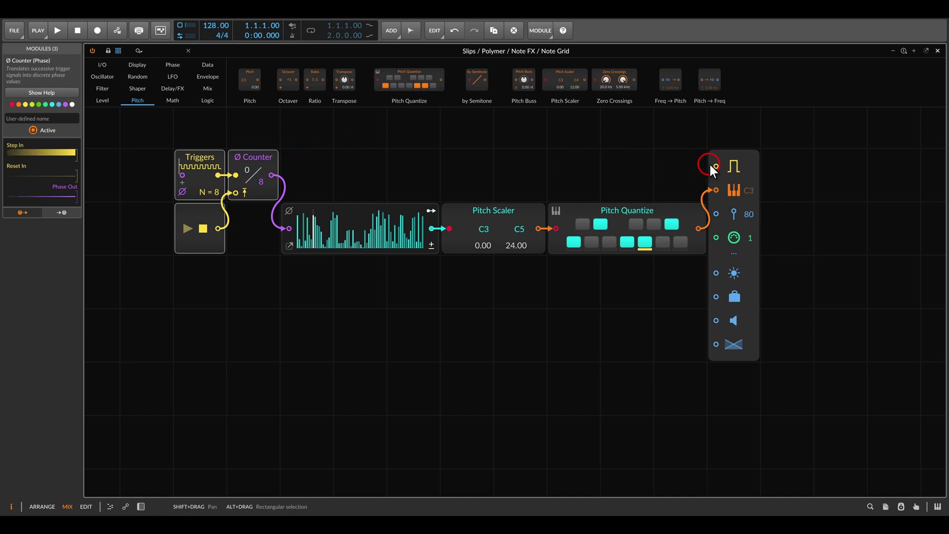
pyautogui.moveTo(716, 165); pyautogui.dragTo(219, 175)
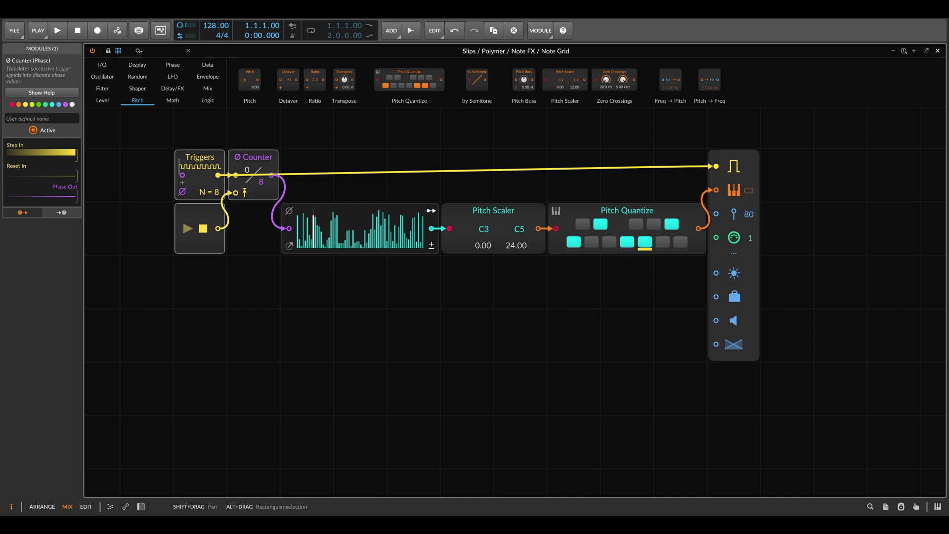
# Start transport playback to audition the quantized random note sequence.
pyautogui.click(461, 163)
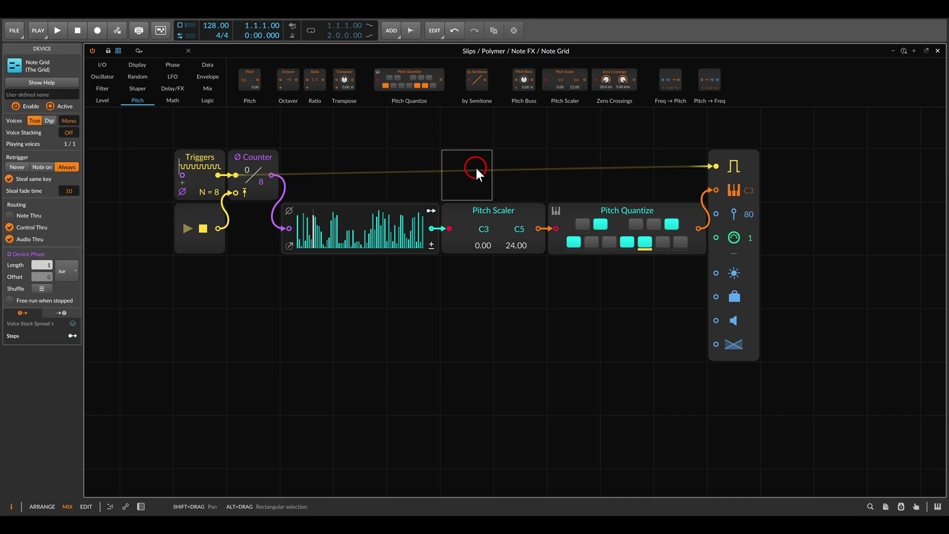
pyautogui.press('space')
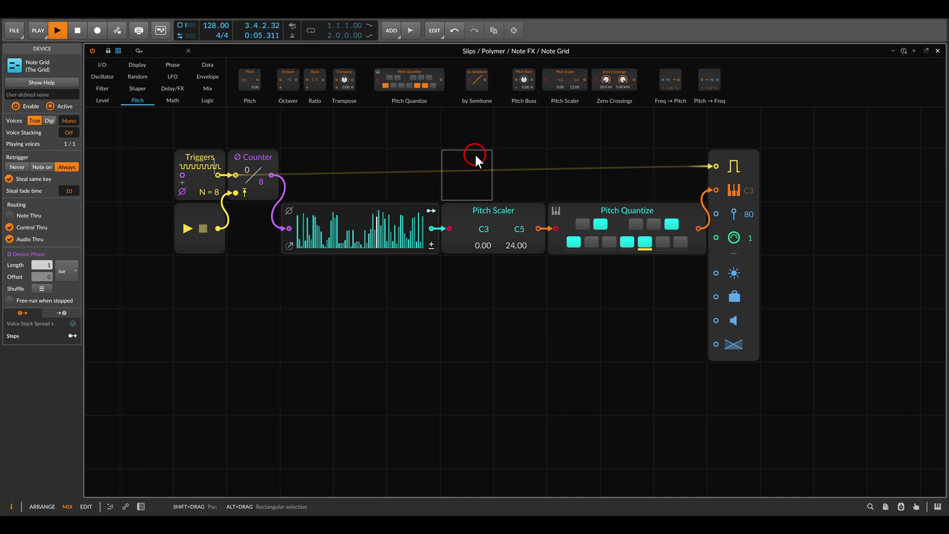
# Try 16 steps on the Counter during playback, and settle on a step count of 7.
pyautogui.moveTo(334, 170)
pyautogui.mouseDown()
pyautogui.moveTo(445, 182)
pyautogui.moveTo(540, 307)
pyautogui.mouseUp()
pyautogui.scroll(1, 434, 208)
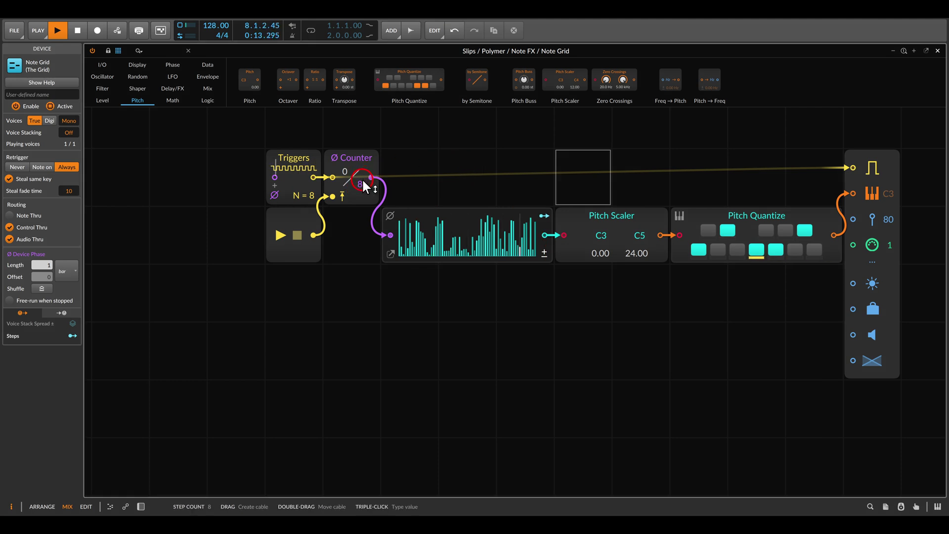
pyautogui.moveTo(360, 183); pyautogui.dragTo(360, 173)
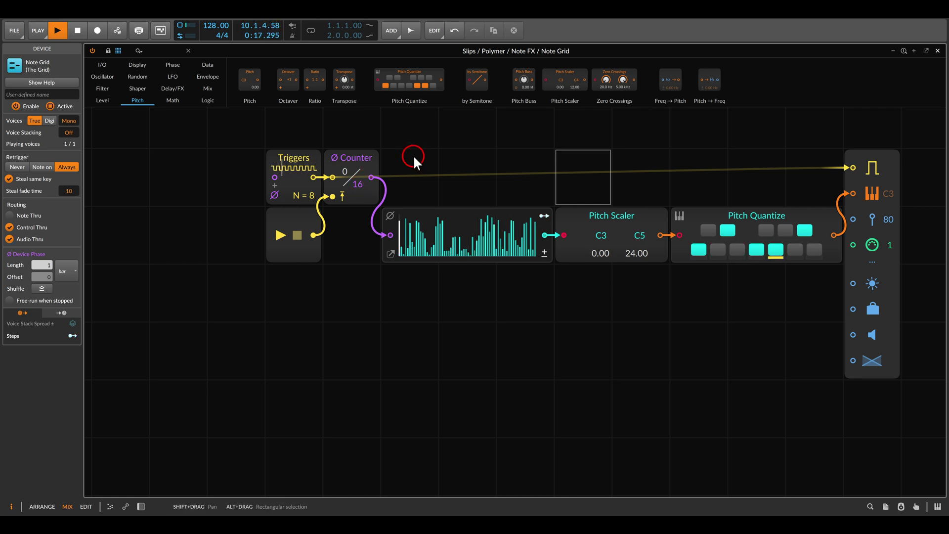
pyautogui.moveTo(413, 155); pyautogui.dragTo(445, 169)
pyautogui.scroll(1, 422, 164)
pyautogui.scroll(1, 435, 180)
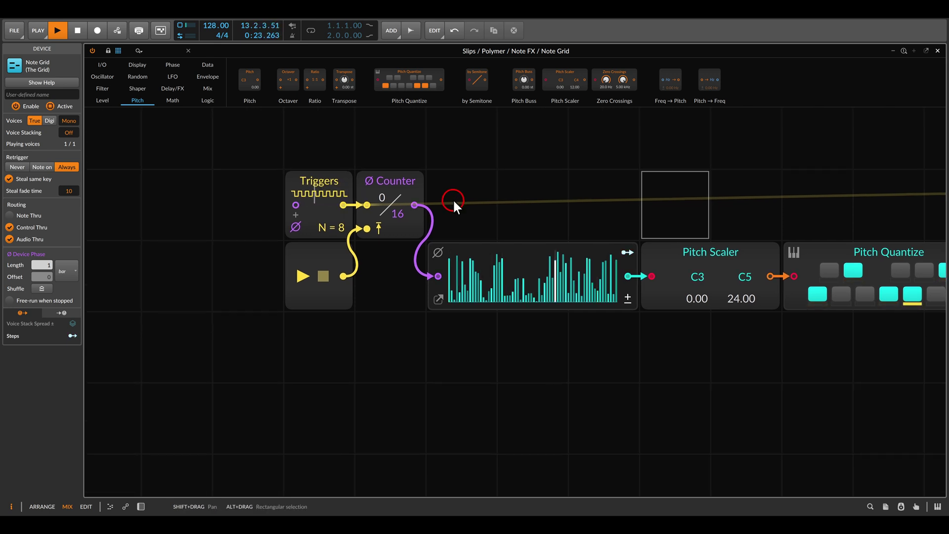
pyautogui.moveTo(401, 213); pyautogui.dragTo(400, 232)
pyautogui.click(445, 188)
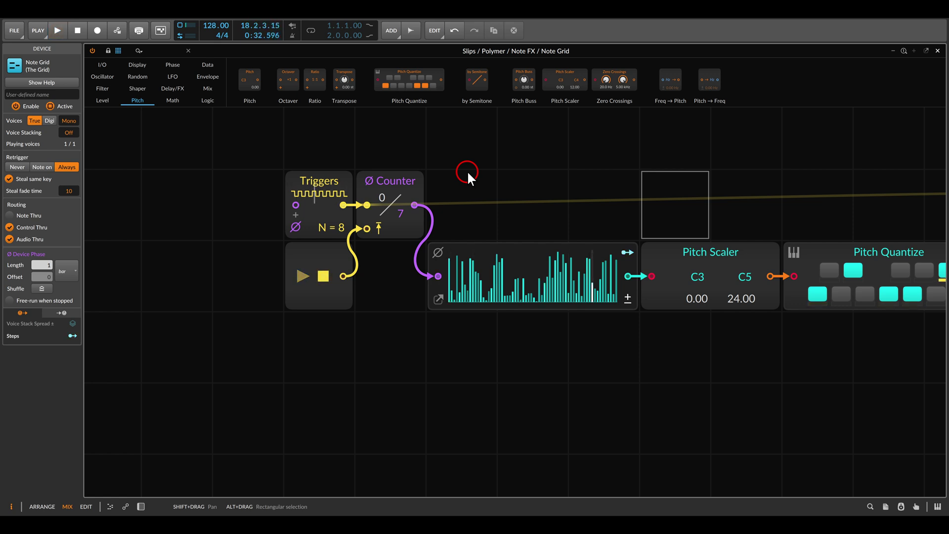
# Switch to the slips module image, examine its start control, and return to the Note Grid.
pyautogui.hotkey('alt', 'Tab')
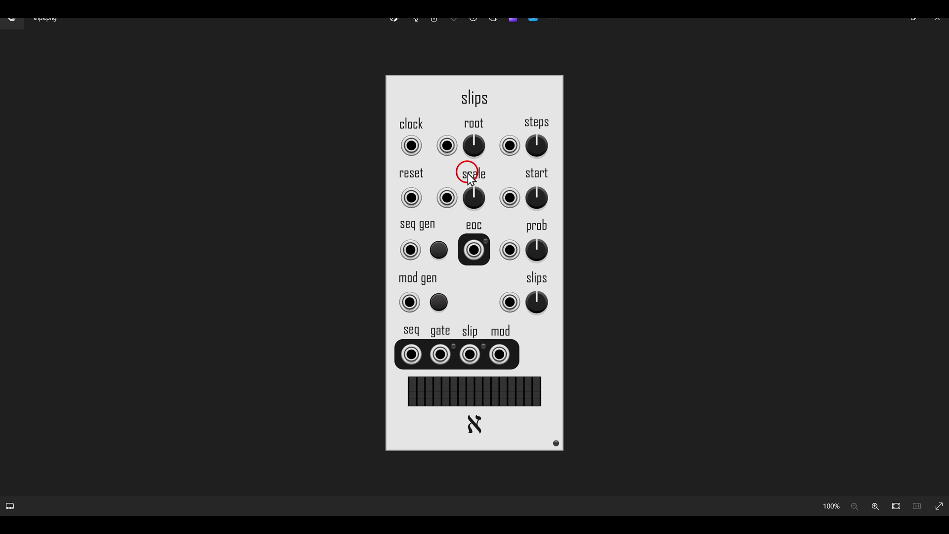
pyautogui.moveTo(509, 174); pyautogui.dragTo(569, 219)
pyautogui.hotkey('alt', 'Tab')
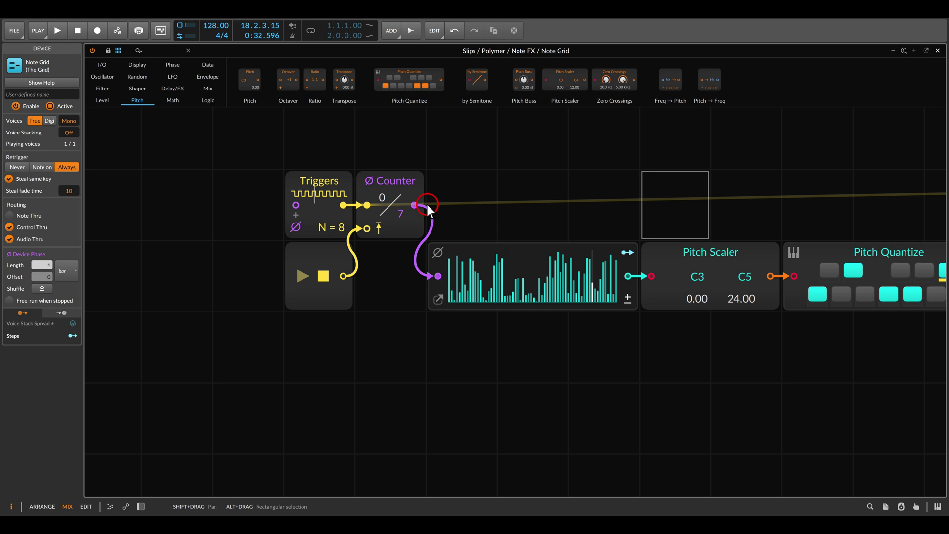
# Insert a phase Shift module between the Counter and Steps modules, moving the Triggers, Counter and Transport Playing modules aside to make room.
pyautogui.click(168, 62)
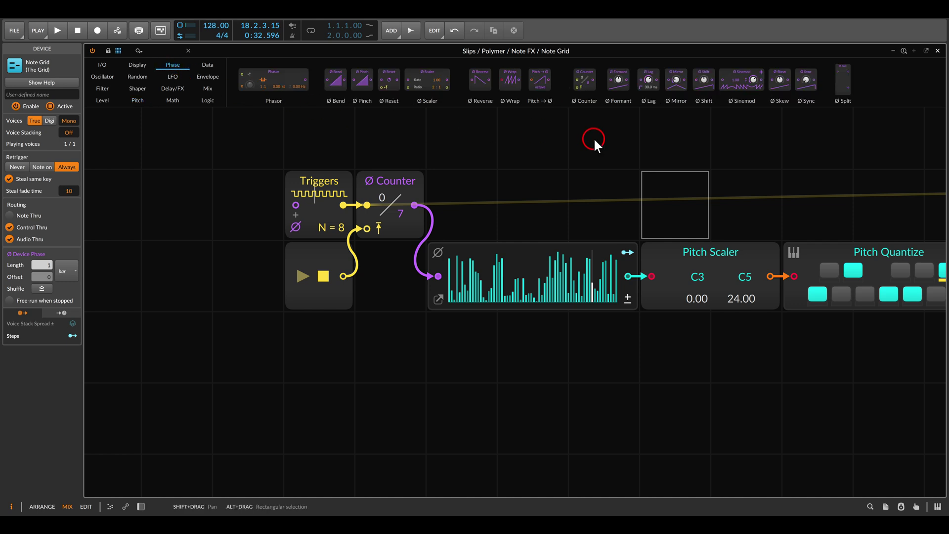
pyautogui.moveTo(698, 81); pyautogui.dragTo(465, 186)
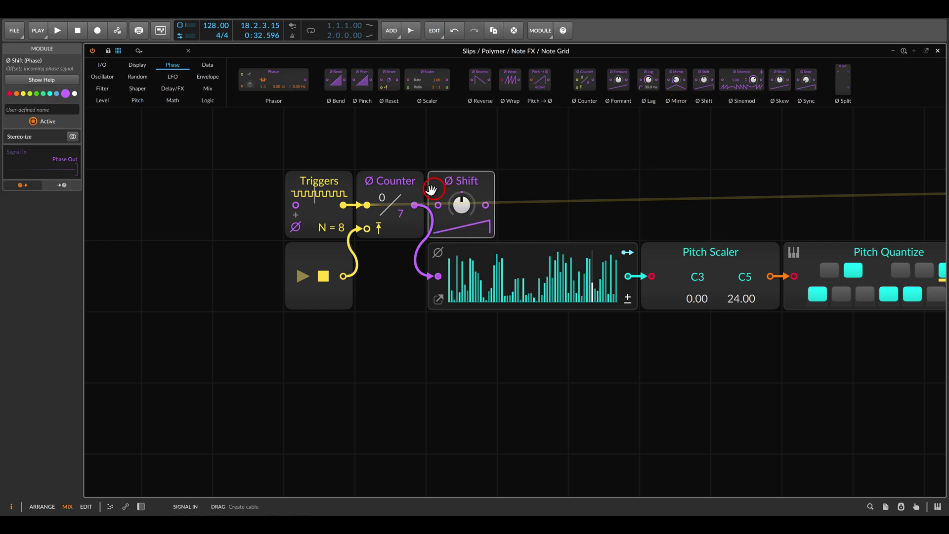
pyautogui.moveTo(252, 146); pyautogui.dragTo(383, 324)
pyautogui.moveTo(387, 183); pyautogui.dragTo(316, 183)
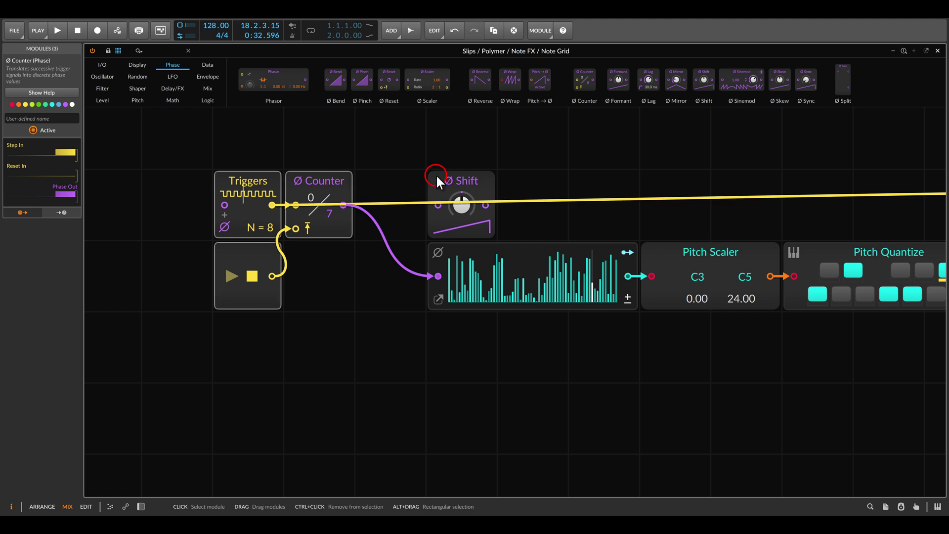
pyautogui.moveTo(469, 180); pyautogui.dragTo(347, 203)
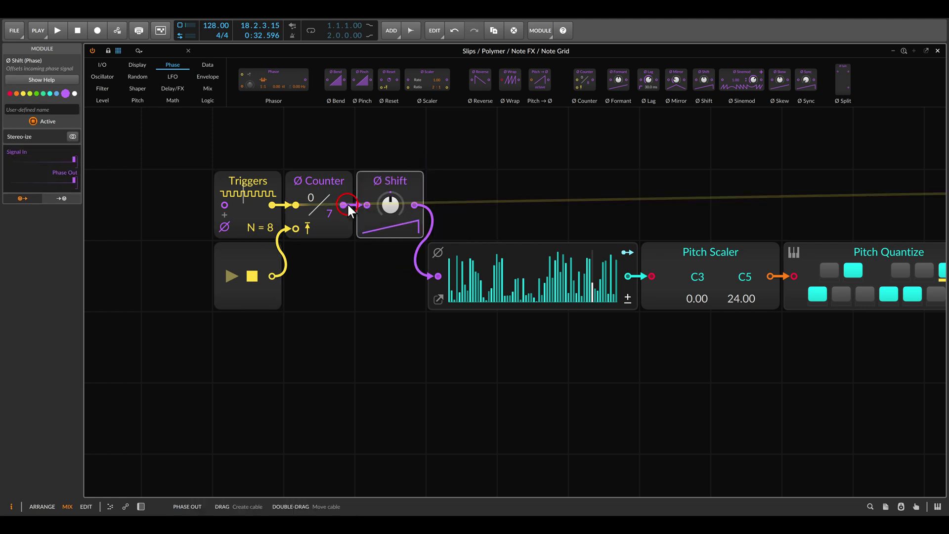
pyautogui.click(364, 272)
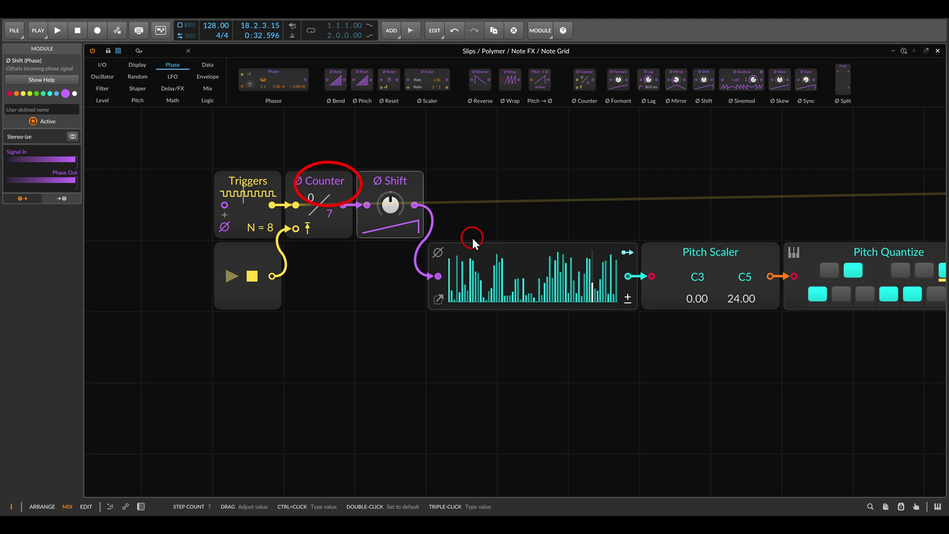
# Audition the sequence with the phase Shift raised to about 22%, and reset the Shift amount to its default.
pyautogui.moveTo(398, 198)
pyautogui.mouseDown()
pyautogui.moveTo(398, 173)
pyautogui.moveTo(398, 196)
pyautogui.mouseUp()
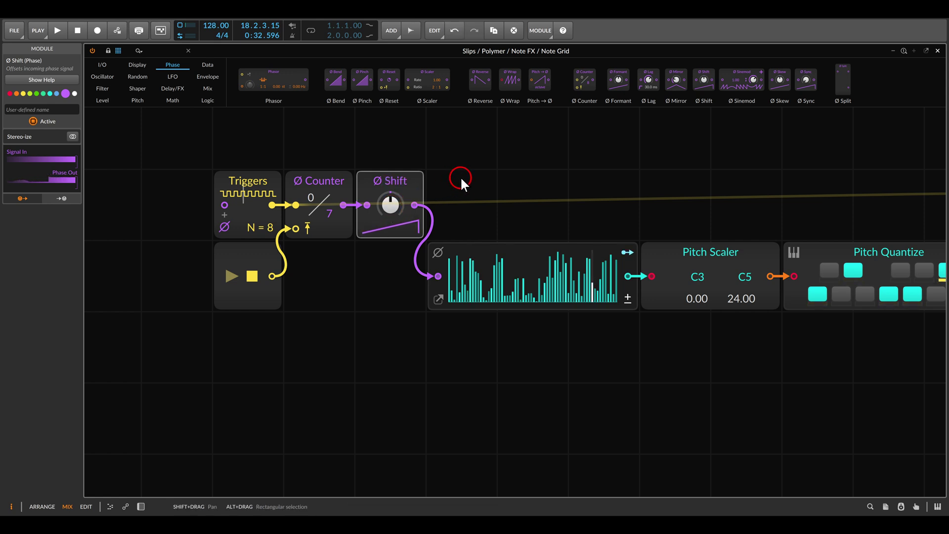
pyautogui.press('space')
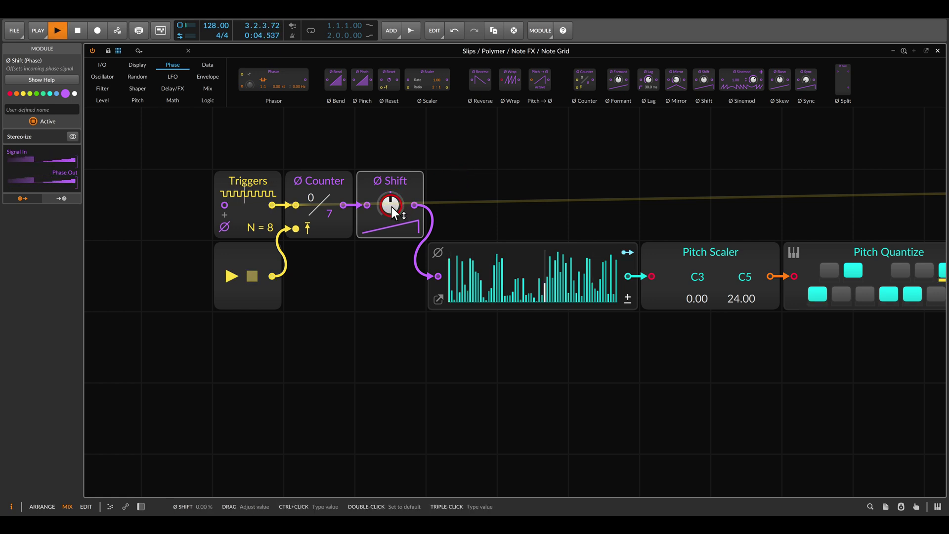
pyautogui.moveTo(391, 206); pyautogui.dragTo(392, 208)
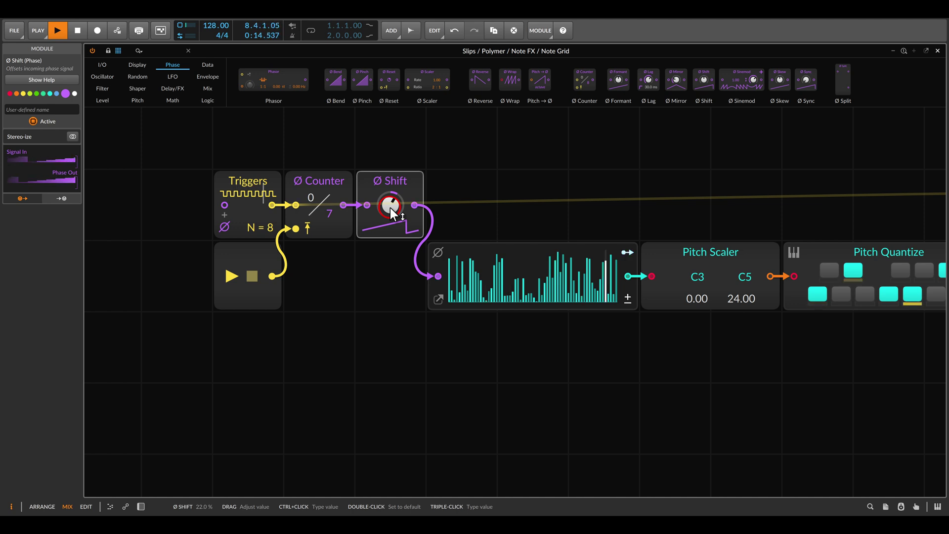
pyautogui.moveTo(393, 211)
pyautogui.mouseDown()
pyautogui.moveTo(392, 200)
pyautogui.moveTo(392, 208)
pyautogui.mouseUp()
pyautogui.doubleClick(393, 208)
pyautogui.press('space')
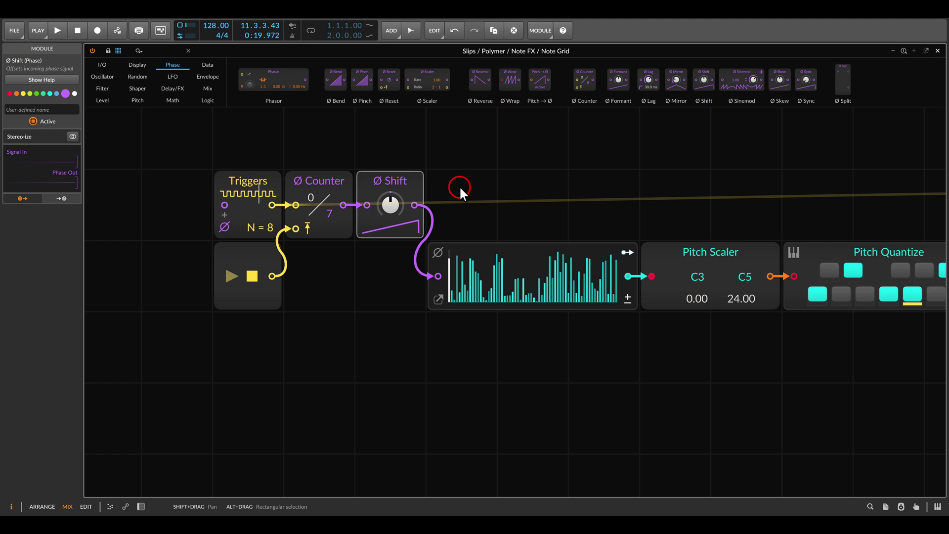
# Move Triggers, Transport Playing, Counter, Shift and Steps one grid column away from the Pitch Scaler and insert a Sample / Hold module in the gap.
pyautogui.scroll(-1, 459, 186)
pyautogui.moveTo(539, 210); pyautogui.dragTo(457, 204)
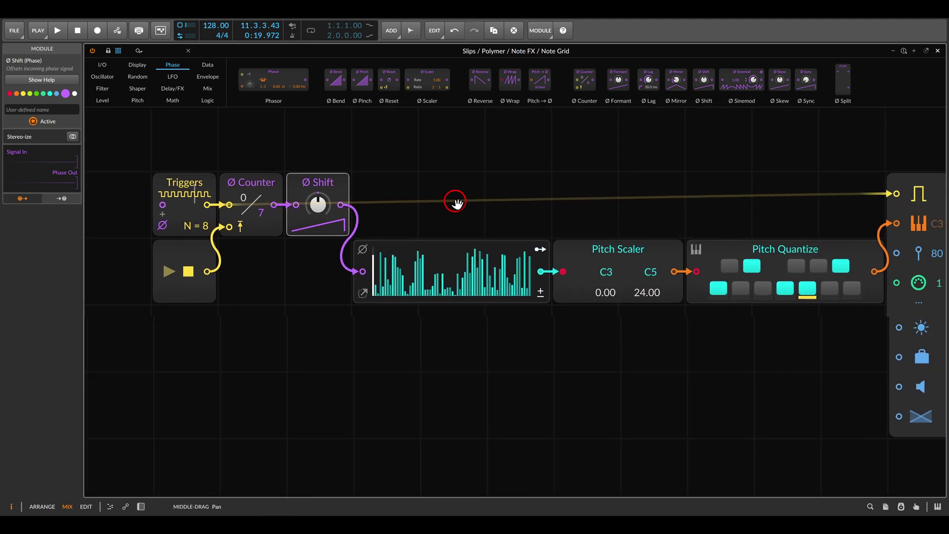
pyautogui.moveTo(173, 154); pyautogui.dragTo(423, 328)
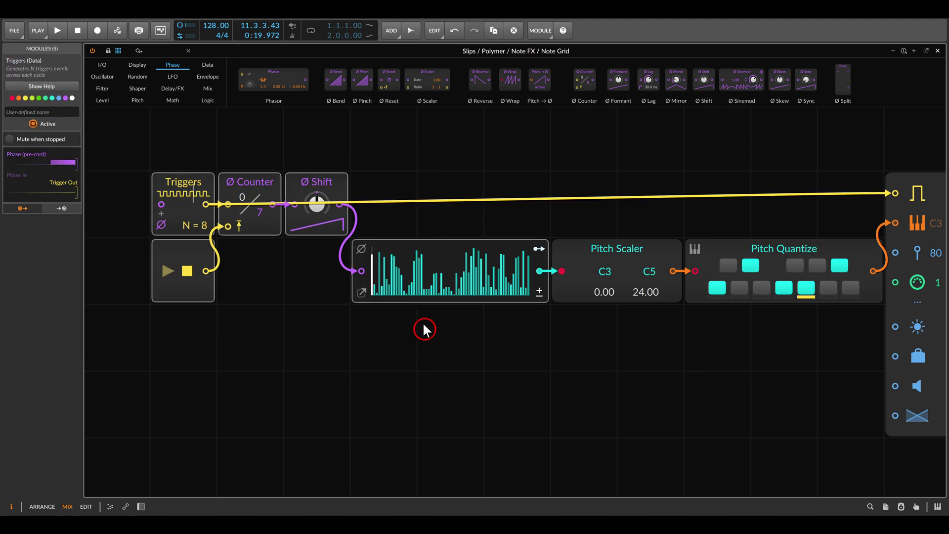
pyautogui.moveTo(390, 245); pyautogui.dragTo(323, 245)
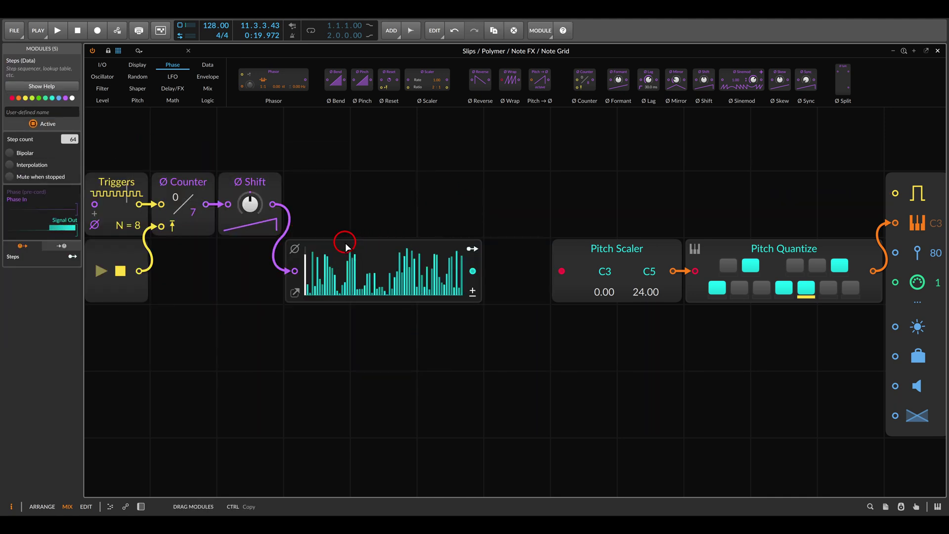
pyautogui.click(102, 101)
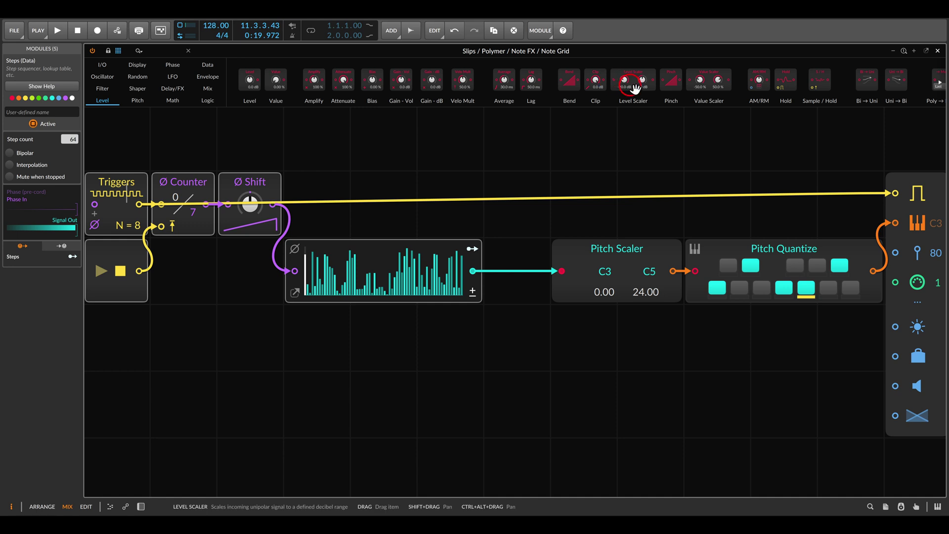
pyautogui.click(760, 85)
pyautogui.moveTo(765, 89); pyautogui.dragTo(473, 271)
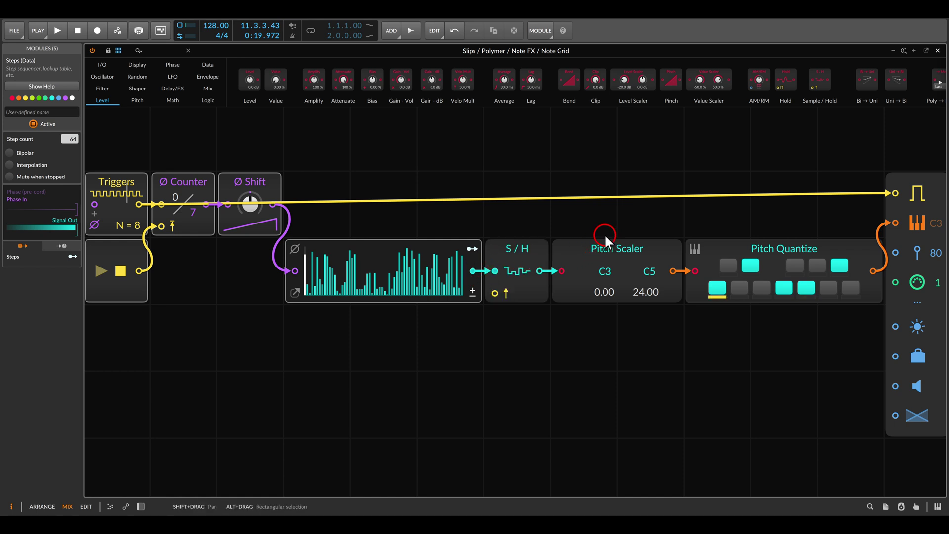
# Connect the Triggers output to the trigger input of the Sample / Hold module.
pyautogui.click(495, 297)
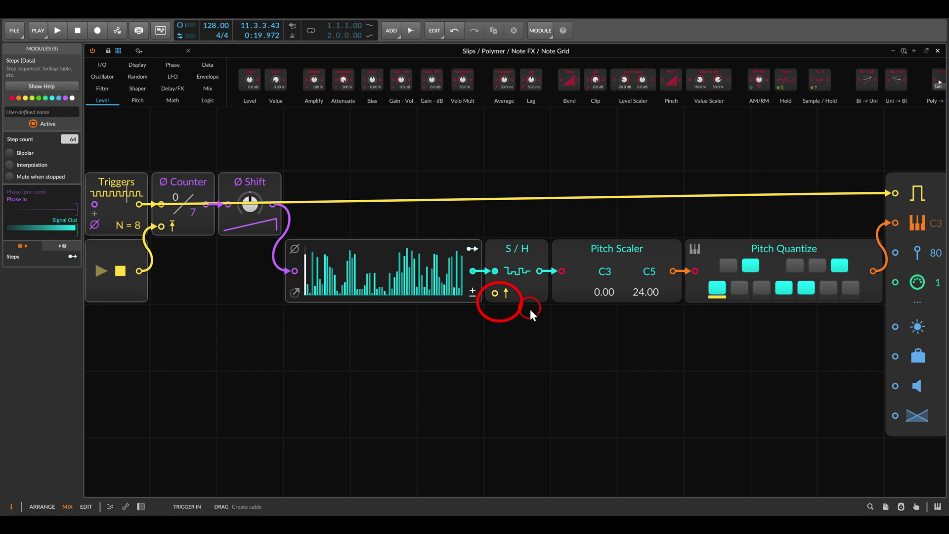
pyautogui.press('Escape')
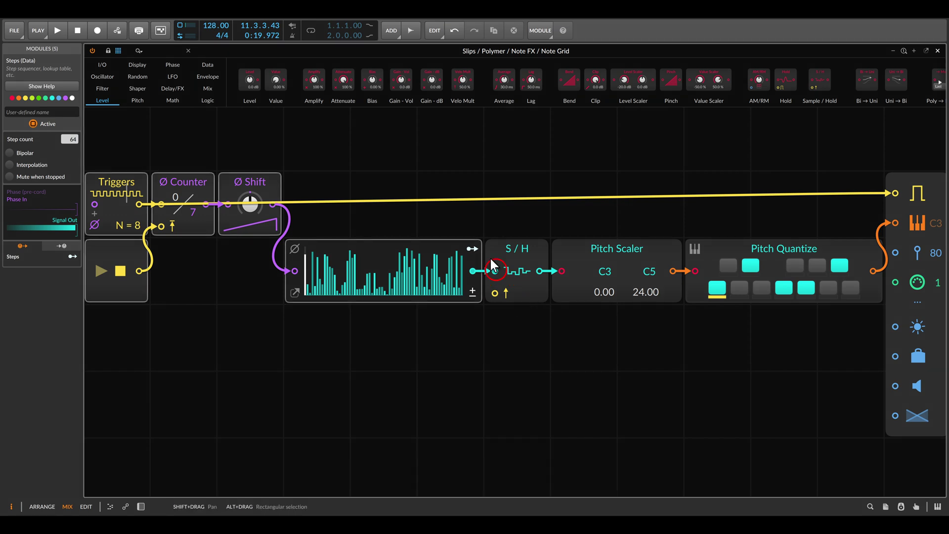
pyautogui.moveTo(458, 176); pyautogui.dragTo(532, 181)
pyautogui.moveTo(569, 298); pyautogui.dragTo(212, 208)
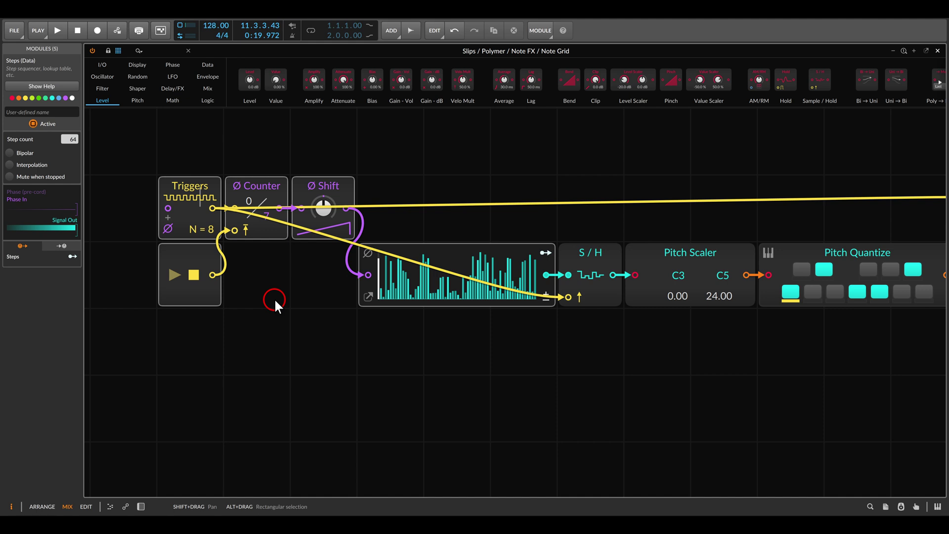
# Audition phase Shift changes with the Sample / Hold in place, and consult the prob control on the slips module image.
pyautogui.press('space')
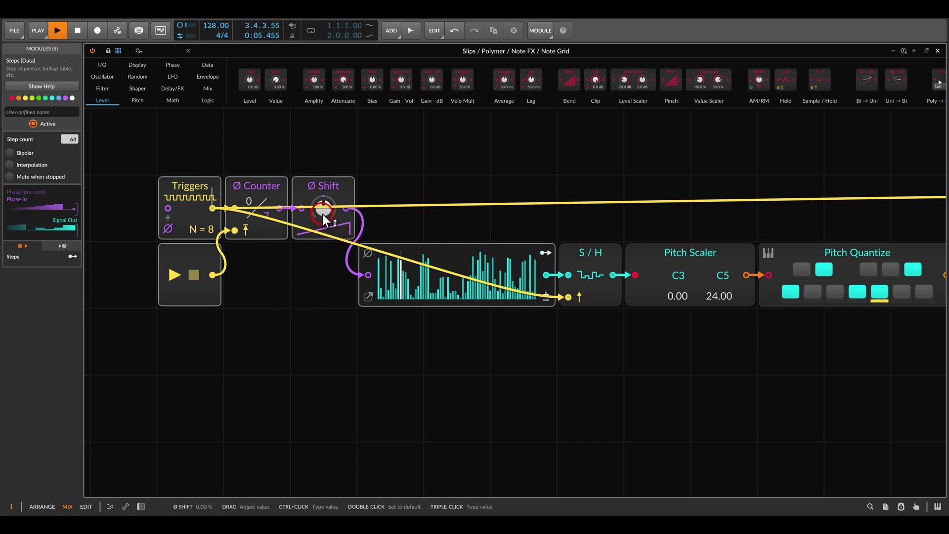
pyautogui.moveTo(322, 215)
pyautogui.mouseDown()
pyautogui.moveTo(324, 202)
pyautogui.moveTo(323, 210)
pyautogui.mouseUp()
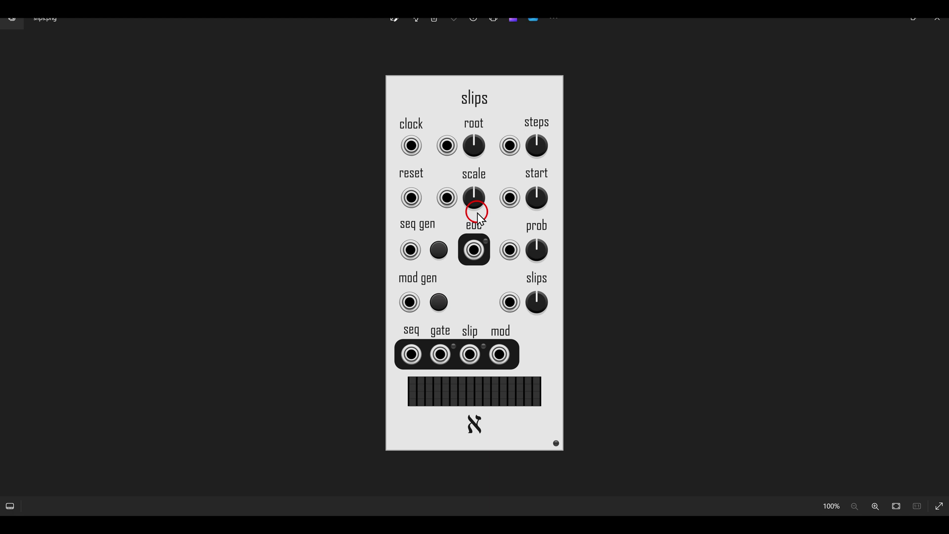
pyautogui.moveTo(493, 218); pyautogui.dragTo(562, 268)
pyautogui.hotkey('alt', 'Tab')
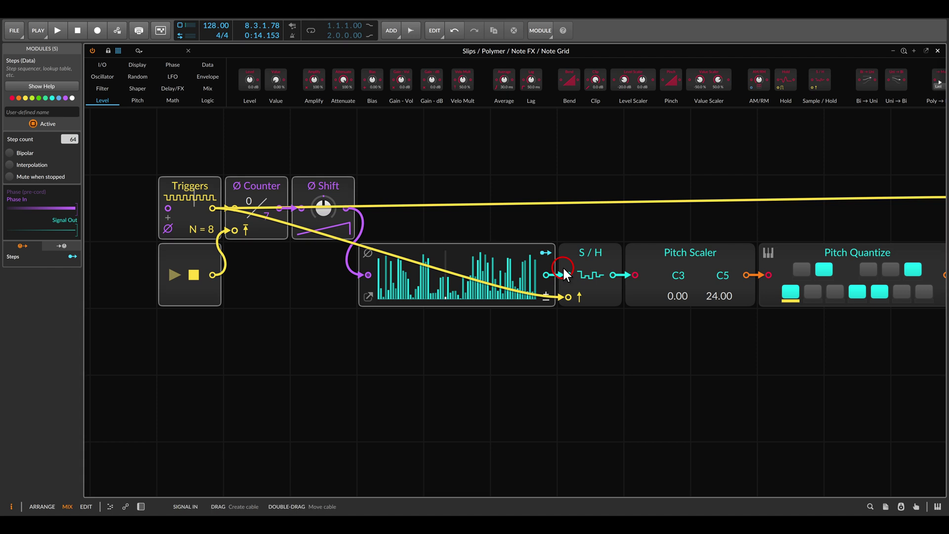
# Insert a Chance module into the gate connection between Triggers and Note Out.
pyautogui.scroll(-3, 665, 238)
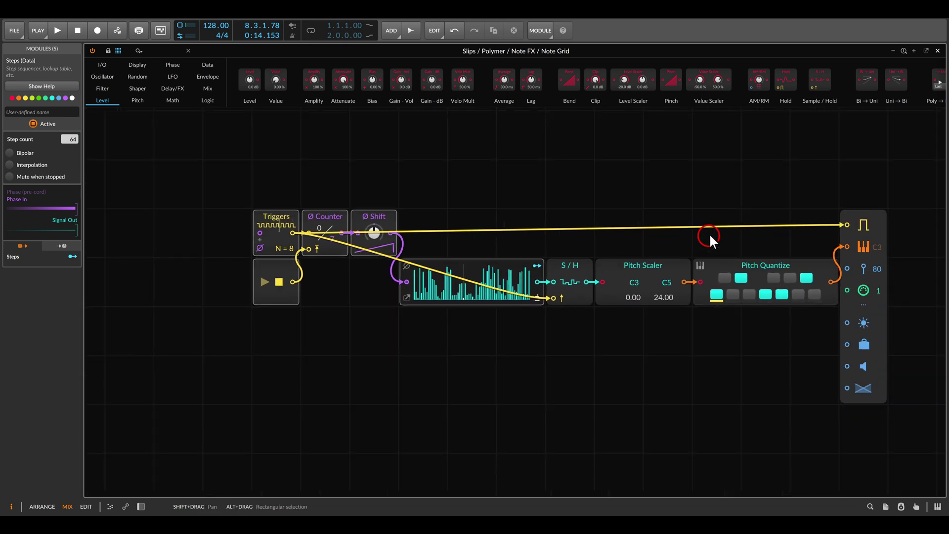
pyautogui.moveTo(708, 234); pyautogui.dragTo(577, 223)
pyautogui.click(134, 76)
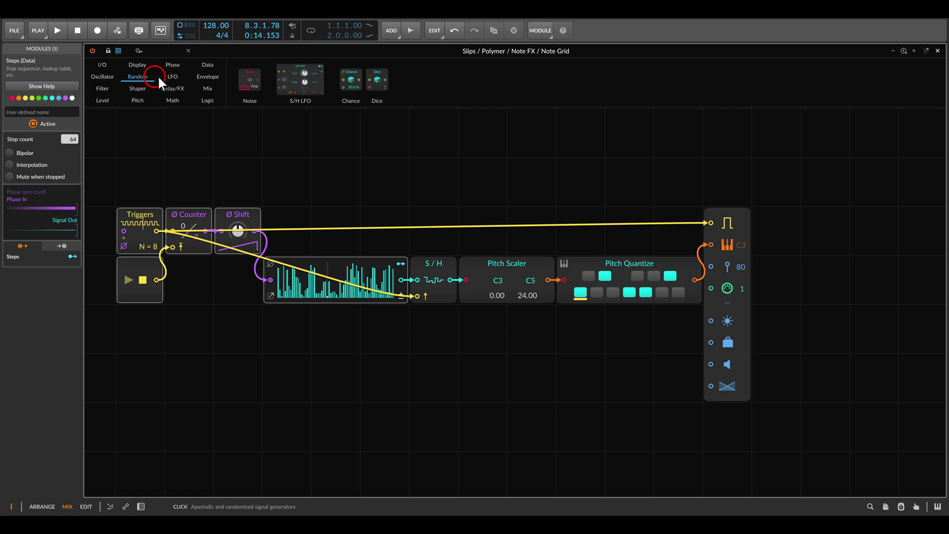
pyautogui.moveTo(342, 104); pyautogui.dragTo(595, 166)
# Start playback and set the Chance module's probability to 75.5%.
pyautogui.press('space')
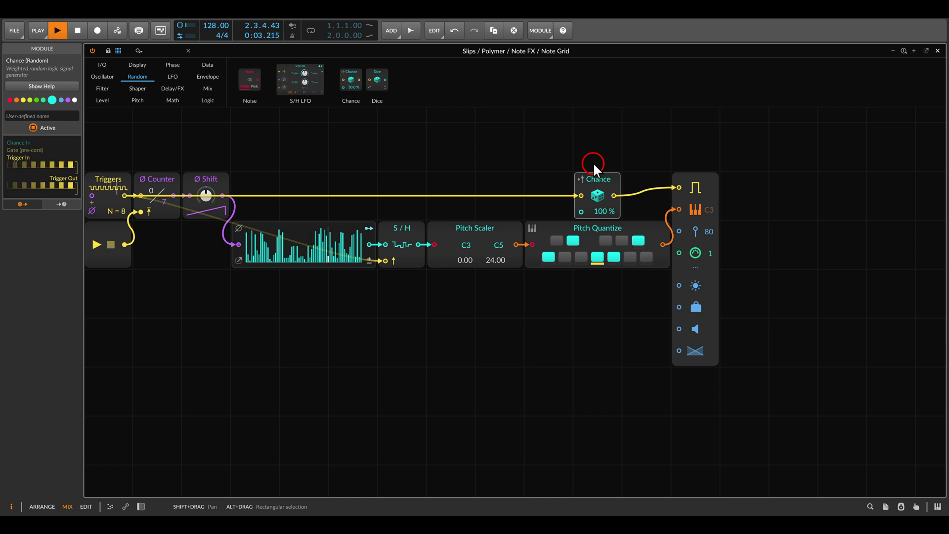
pyautogui.moveTo(601, 211); pyautogui.dragTo(601, 231)
pyautogui.click(537, 158)
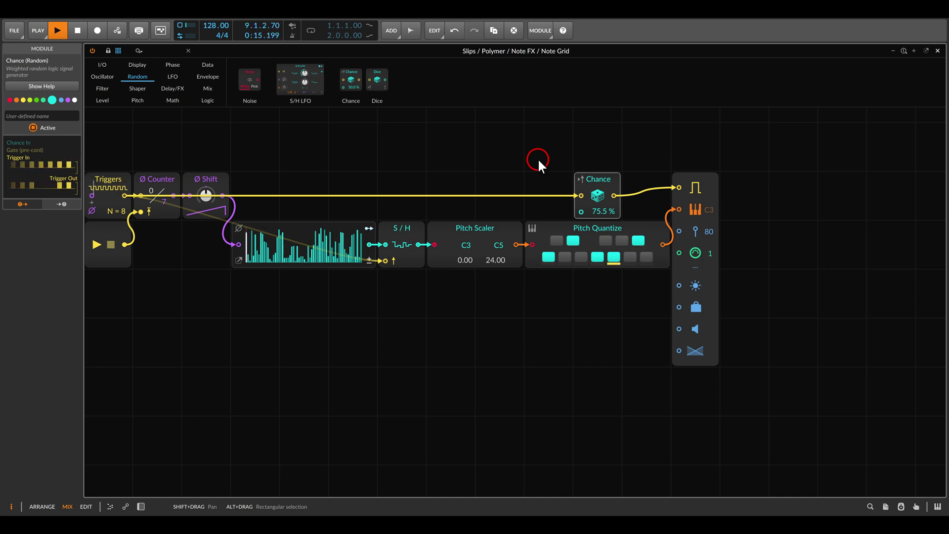
# Rename the Chance module as Probability and stop playback.
pyautogui.click(60, 114)
pyautogui.write('Probability')
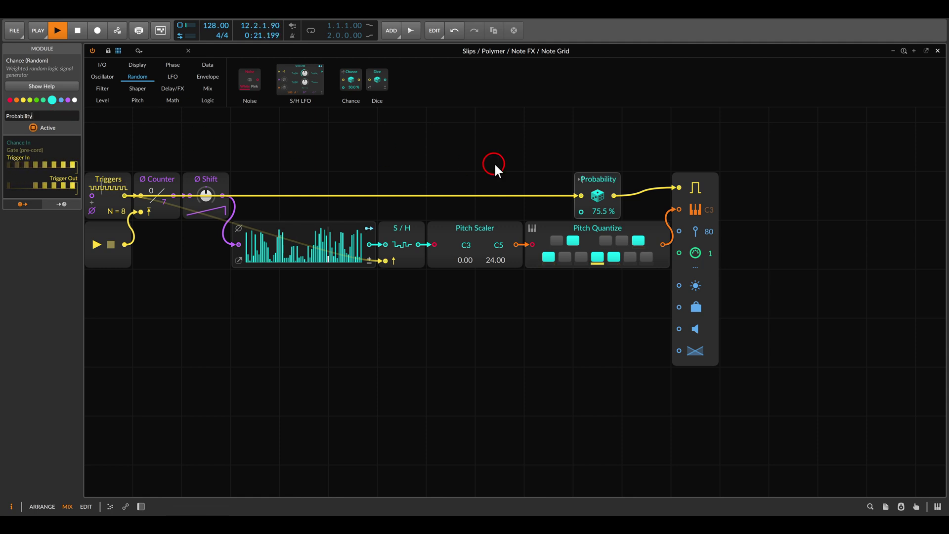
pyautogui.click(533, 156)
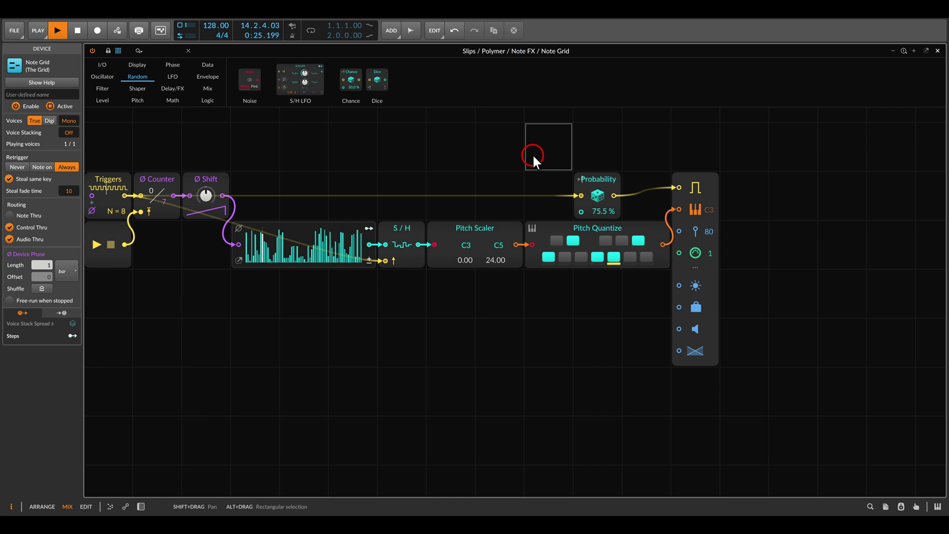
pyautogui.press('space')
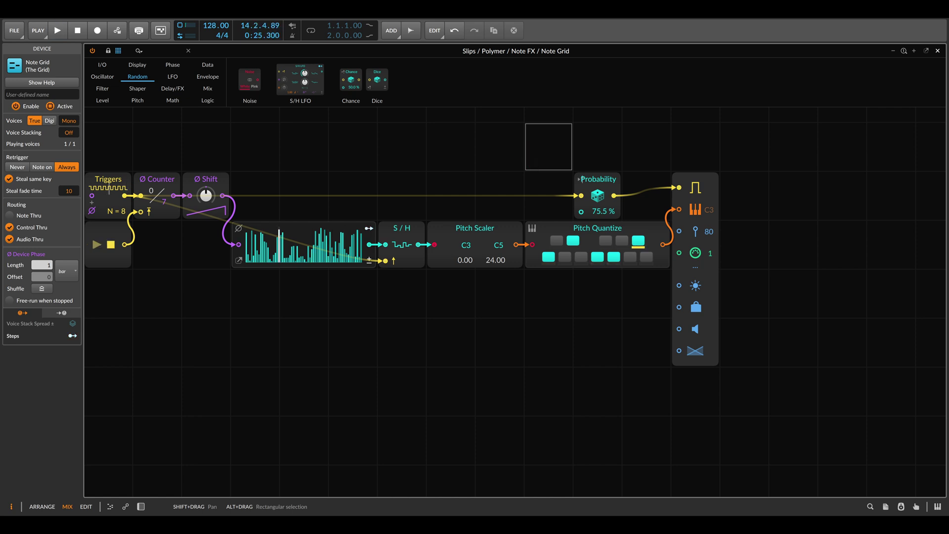
# Add a Dice module below the Triggers and transport modules and connect its trigger input to the Triggers output.
pyautogui.moveTo(460, 184); pyautogui.dragTo(594, 193)
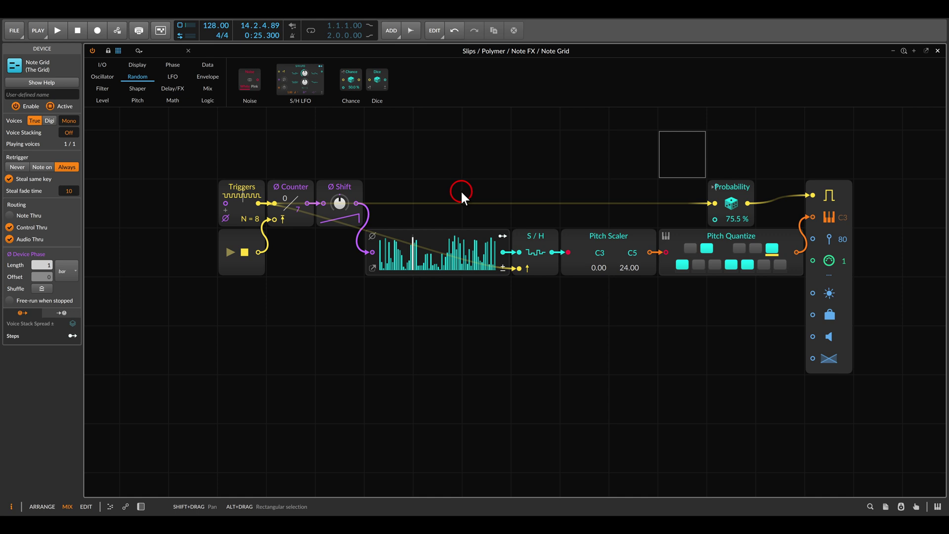
pyautogui.moveTo(461, 191); pyautogui.dragTo(515, 137)
pyautogui.scroll(2, 309, 312)
pyautogui.moveTo(314, 297); pyautogui.dragTo(368, 280)
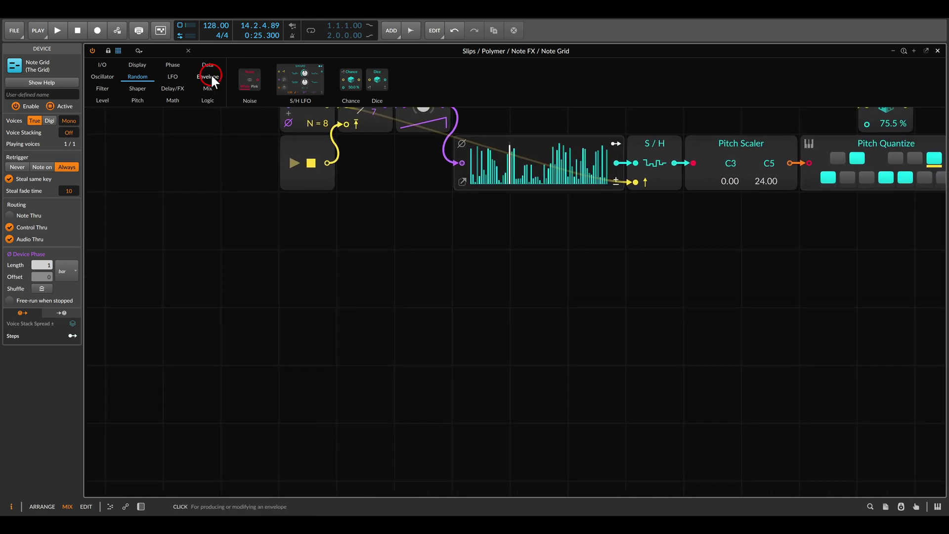
pyautogui.moveTo(375, 80); pyautogui.dragTo(316, 263)
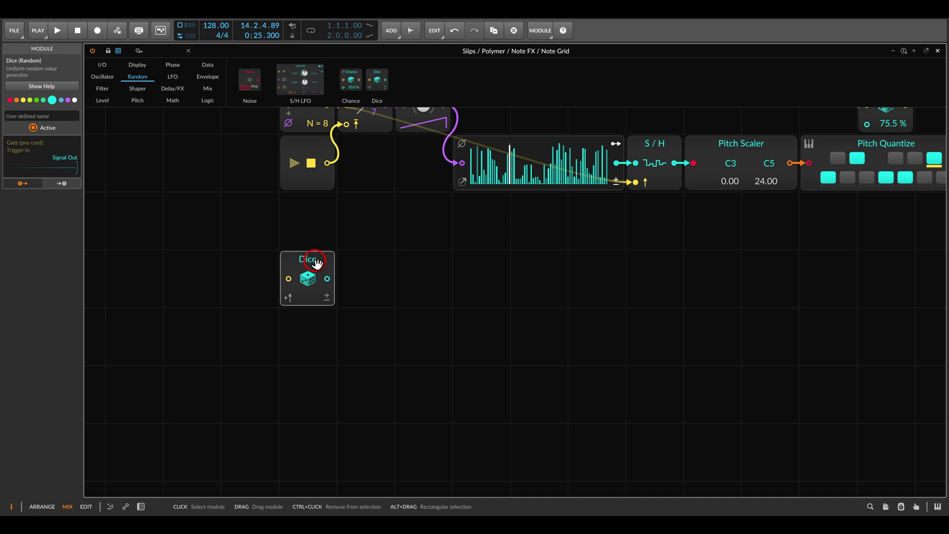
pyautogui.moveTo(328, 218); pyautogui.dragTo(371, 260)
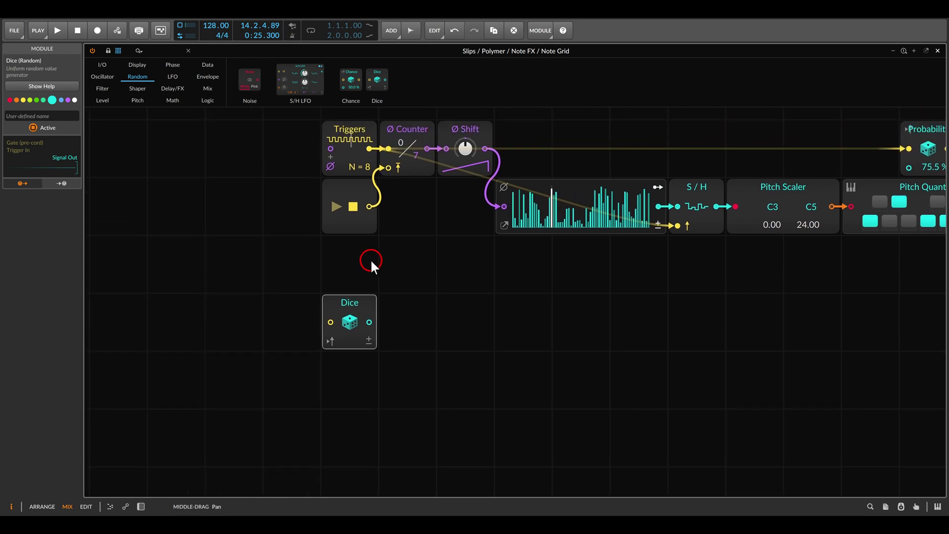
pyautogui.moveTo(328, 322); pyautogui.dragTo(370, 149)
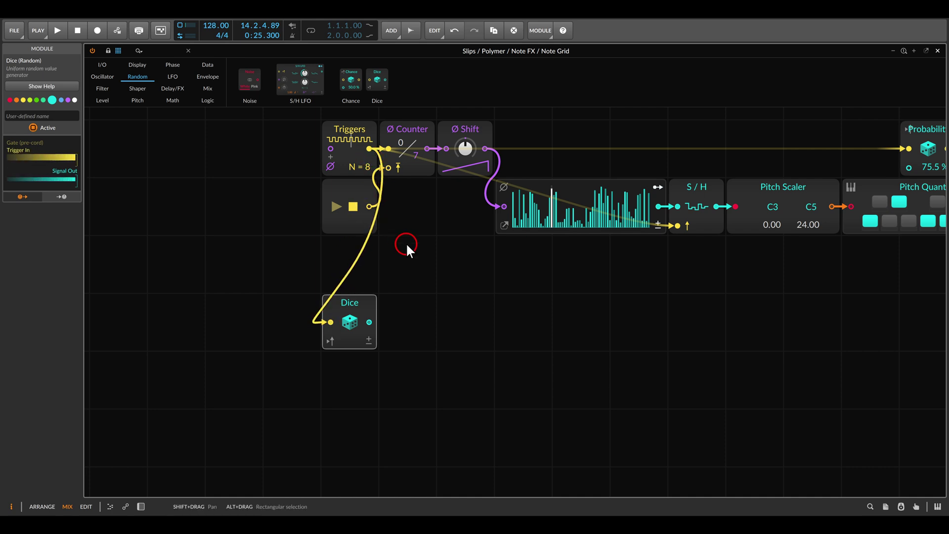
# Shift the Triggers, Counter, Shift, Steps and Dice modules away from S/H and insert a Mixer between Steps and S/H.
pyautogui.moveTo(271, 147); pyautogui.dragTo(544, 346)
pyautogui.moveTo(539, 185); pyautogui.dragTo(412, 185)
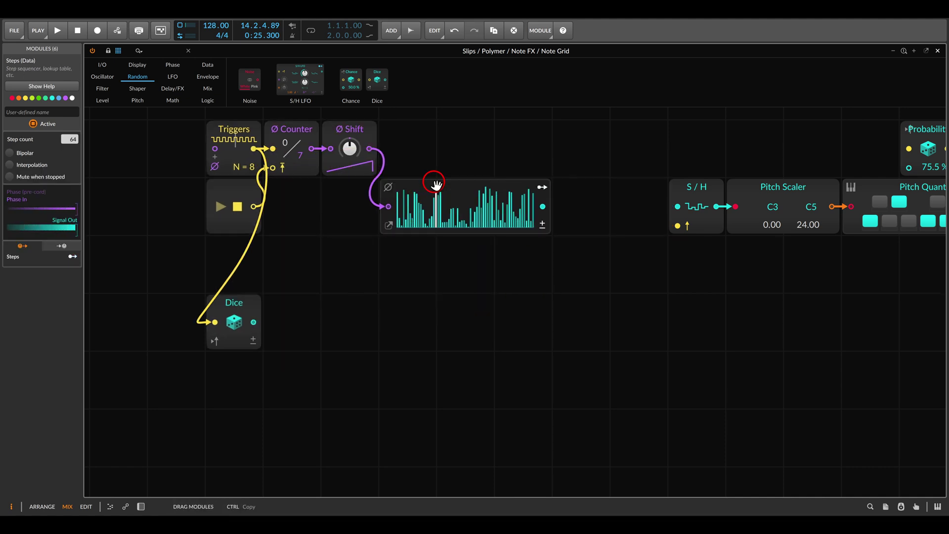
pyautogui.click(203, 90)
pyautogui.moveTo(280, 79); pyautogui.dragTo(542, 209)
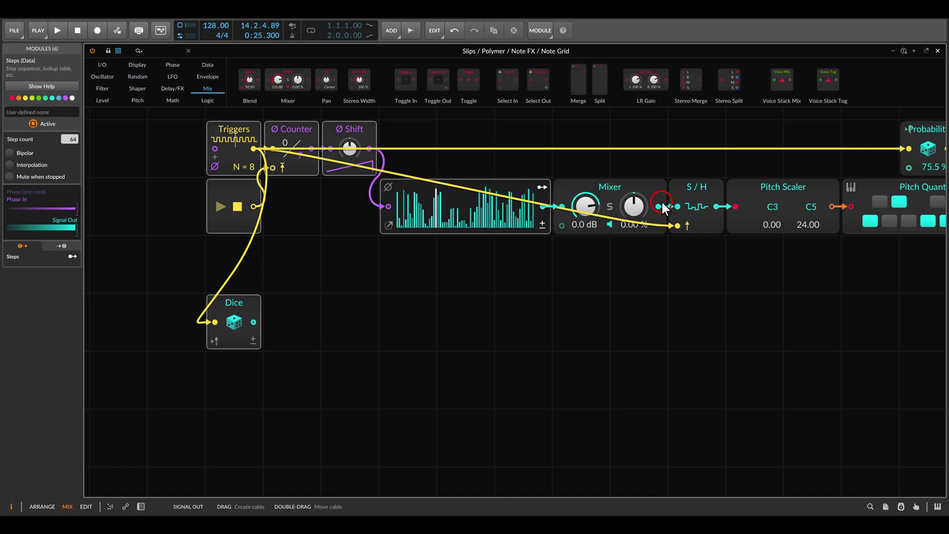
# Connect the Dice output to a second channel of the Mixer.
pyautogui.click(281, 320)
pyautogui.moveTo(258, 326); pyautogui.dragTo(563, 230)
pyautogui.click(639, 320)
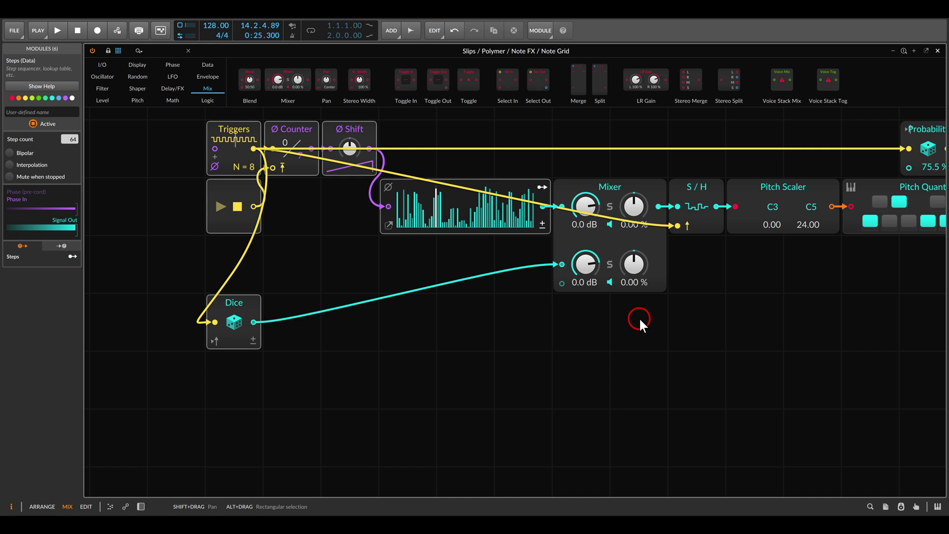
# Start playback and lower the Mixer's Dice channel level to -Inf dB.
pyautogui.moveTo(197, 279); pyautogui.dragTo(278, 364)
pyautogui.press('space')
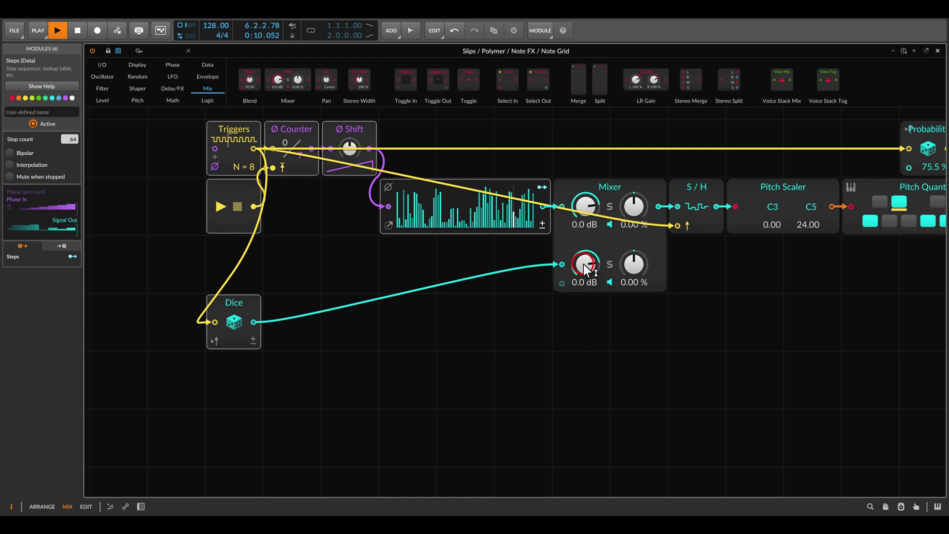
pyautogui.moveTo(585, 265); pyautogui.dragTo(583, 306)
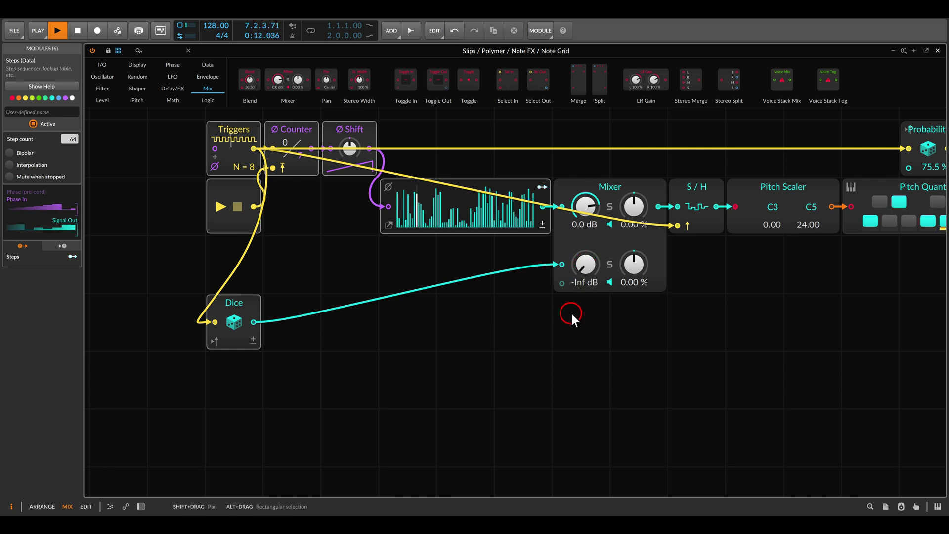
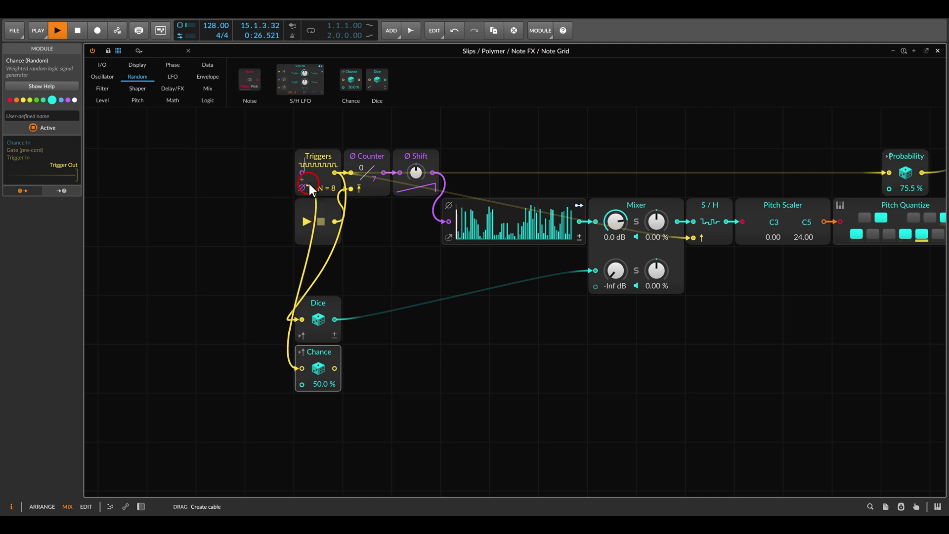
# Stop playback, set the Chance module's probability to 0.00 % and name the module Slips Prob.
pyautogui.moveTo(402, 355); pyautogui.dragTo(358, 293)
pyautogui.scroll(1, 360, 294)
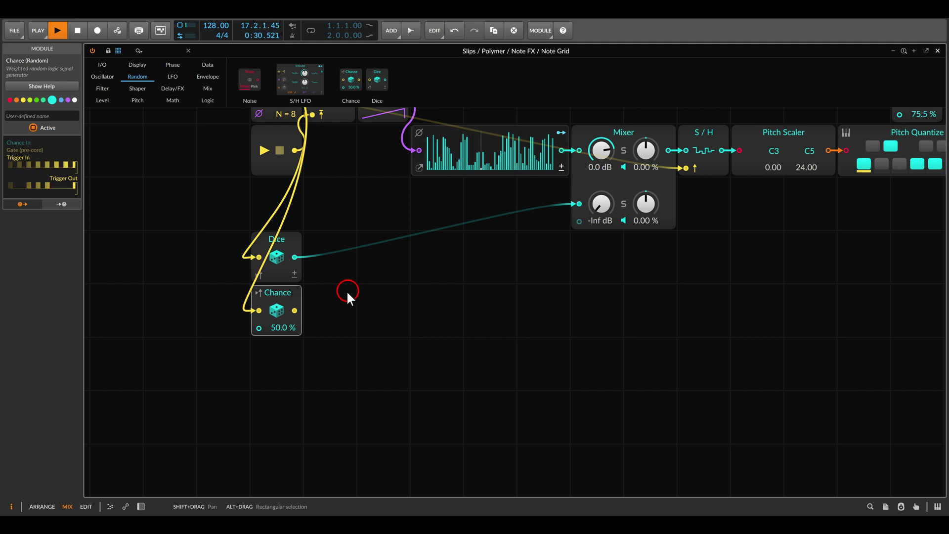
pyautogui.press('space')
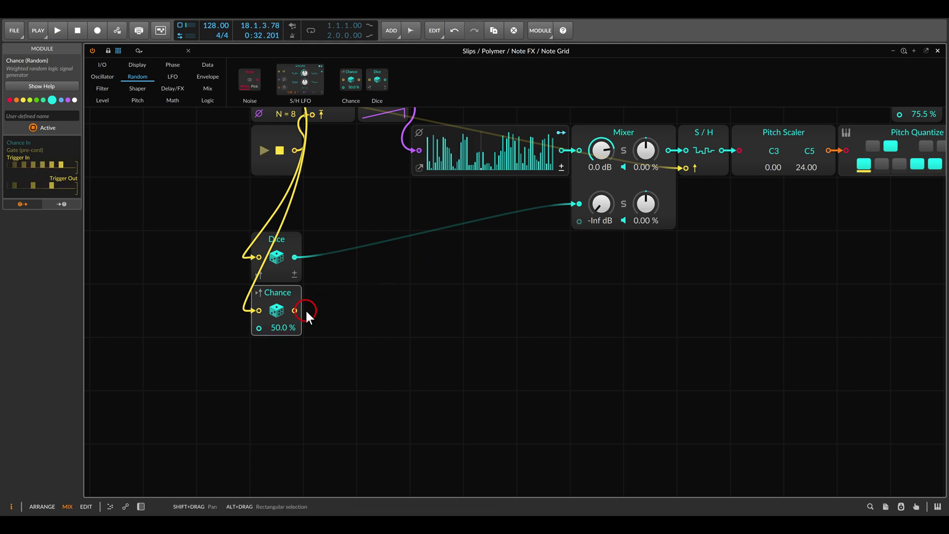
pyautogui.moveTo(277, 327); pyautogui.dragTo(277, 376)
pyautogui.click(56, 116)
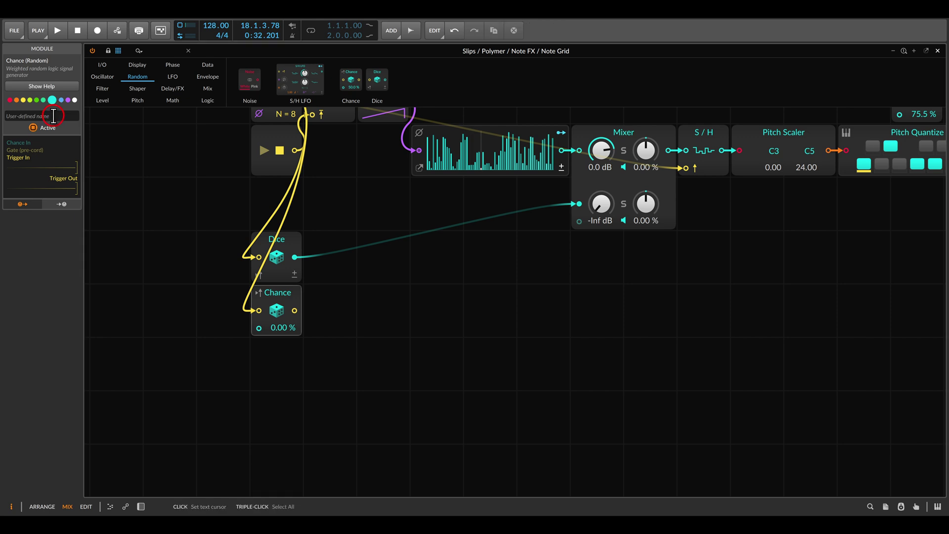
pyautogui.write('Slips Prob')
pyautogui.click(298, 249)
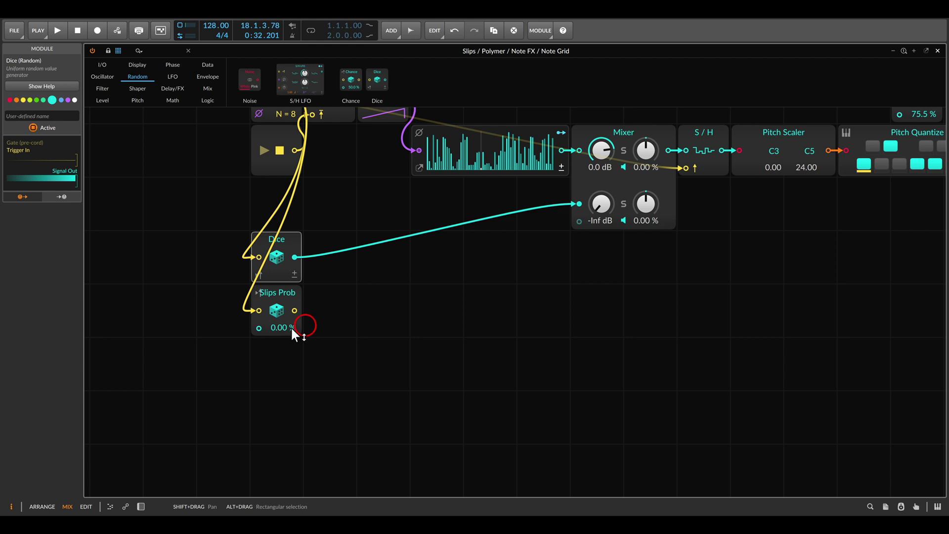
pyautogui.click(255, 291)
pyautogui.moveTo(255, 301)
pyautogui.mouseDown()
pyautogui.moveTo(319, 346)
pyautogui.moveTo(324, 340)
pyautogui.mouseUp()
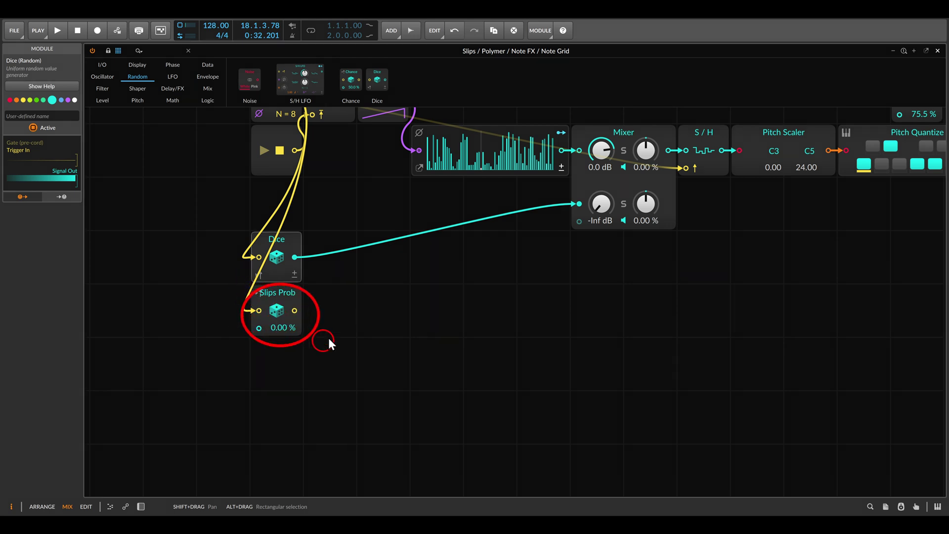
pyautogui.moveTo(587, 200); pyautogui.dragTo(621, 238)
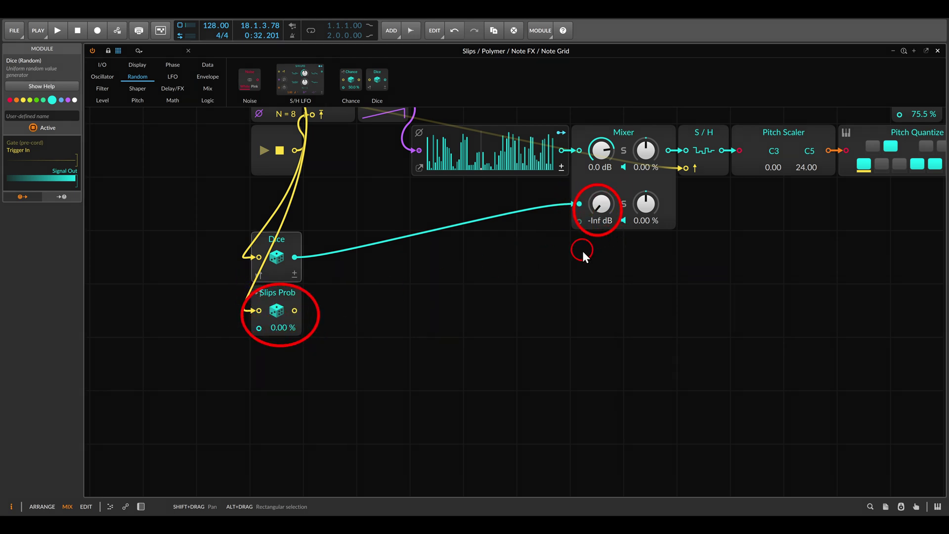
pyautogui.press('Escape')
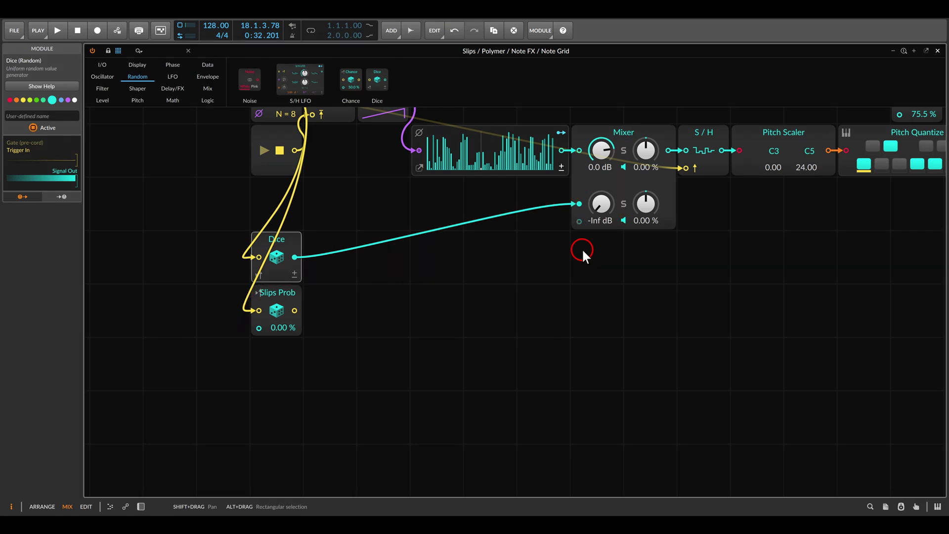
# Insert a Modulator Out module directly after Slips Prob so that the Slips Prob output feeds it.
pyautogui.click(103, 65)
pyautogui.moveTo(625, 90); pyautogui.dragTo(381, 99)
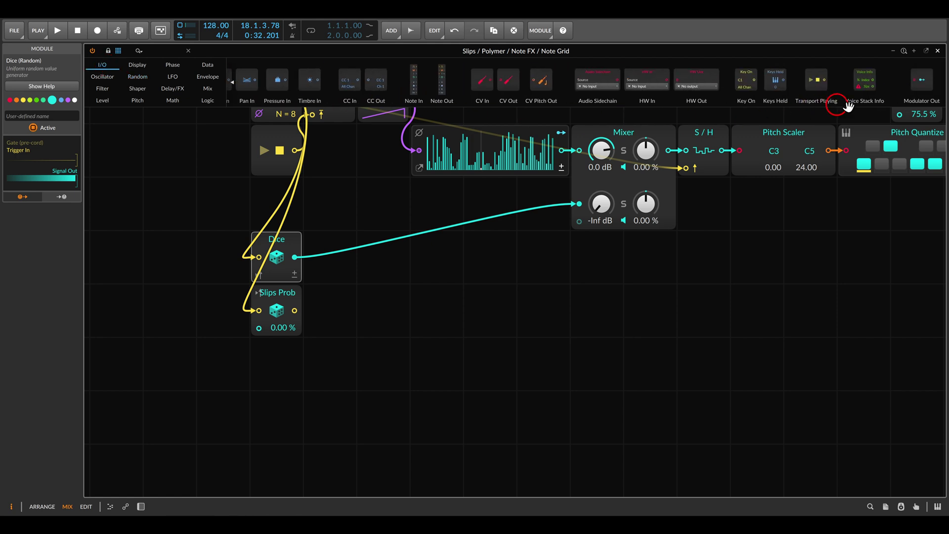
pyautogui.moveTo(921, 80); pyautogui.dragTo(295, 313)
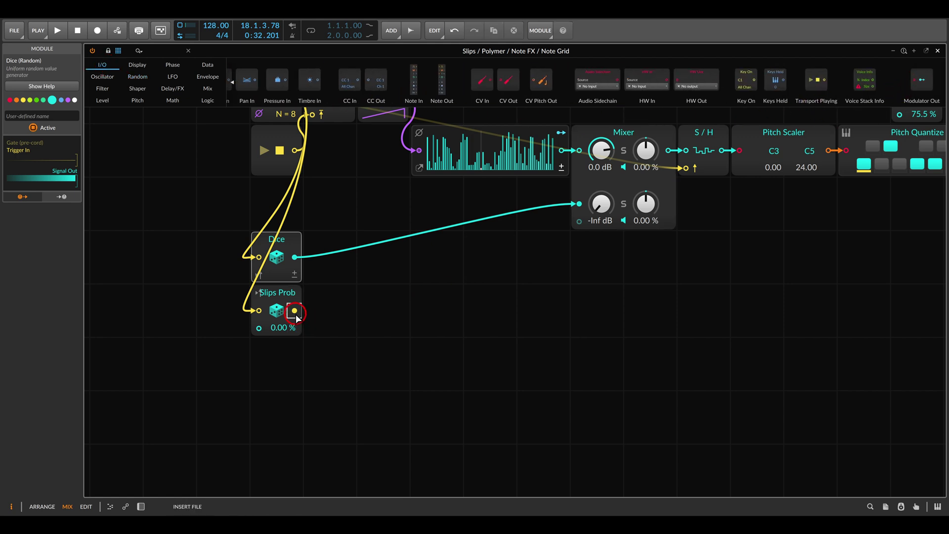
# Map the Modulator Out to the level of the Mixer's Dice channel with a modulation amount of about 0.963.
pyautogui.click(330, 311)
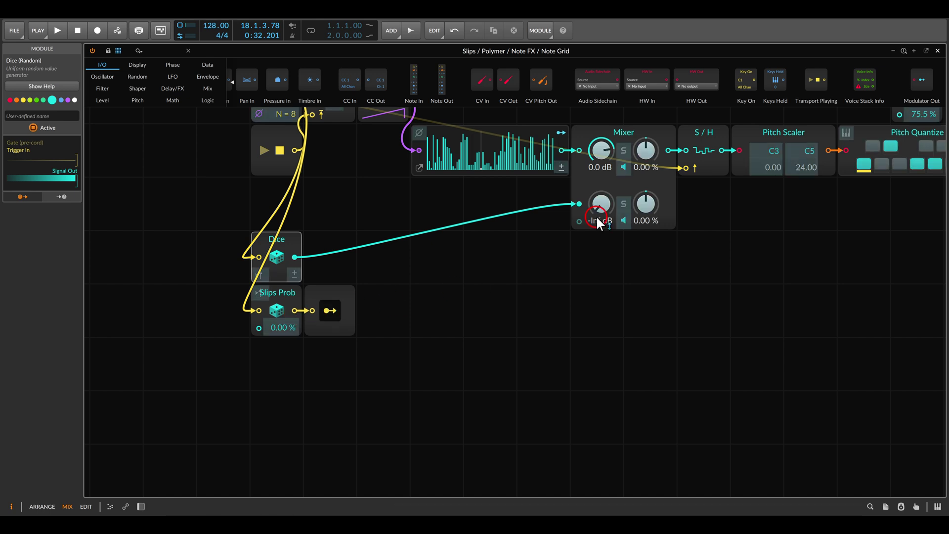
pyautogui.moveTo(602, 205); pyautogui.dragTo(603, 178)
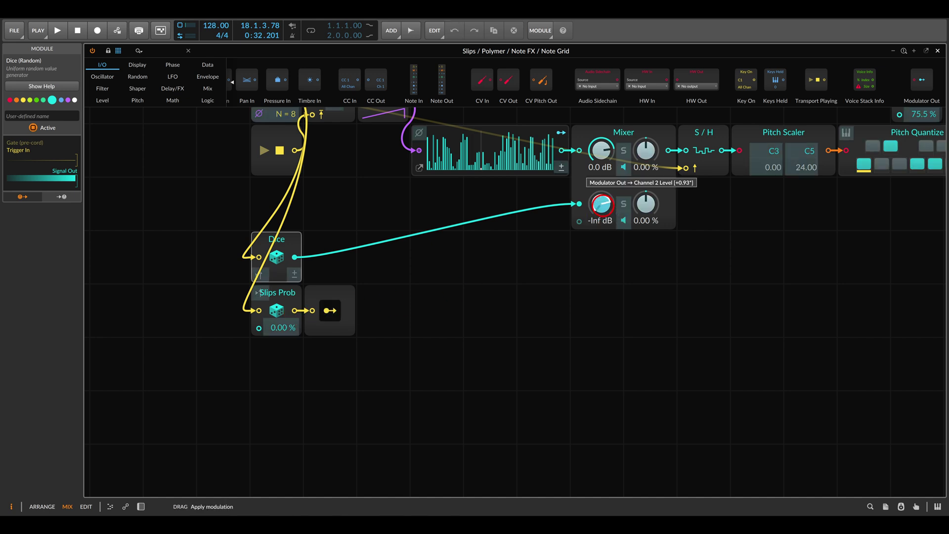
pyautogui.click(345, 301)
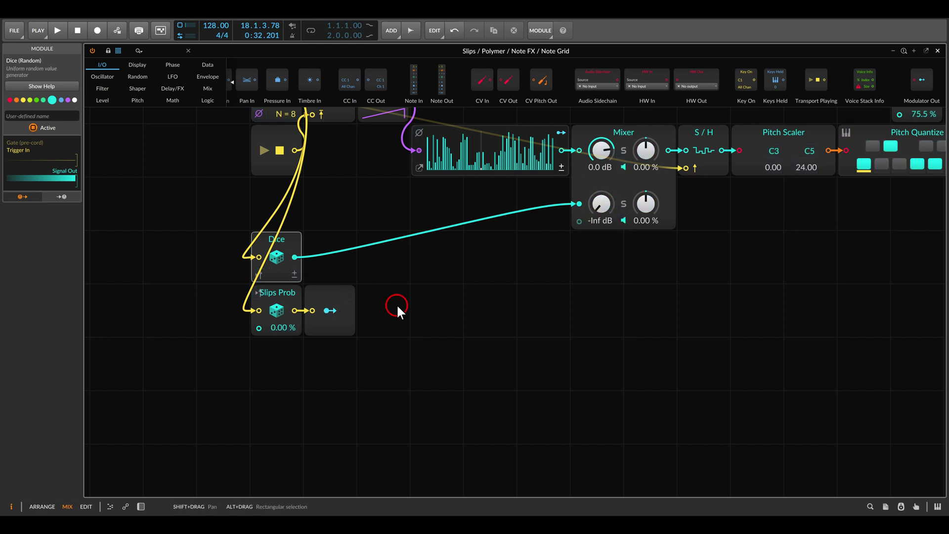
# Start playback, try Slips Prob at 100 %, and settle its chance at 14.0 %.
pyautogui.press('space')
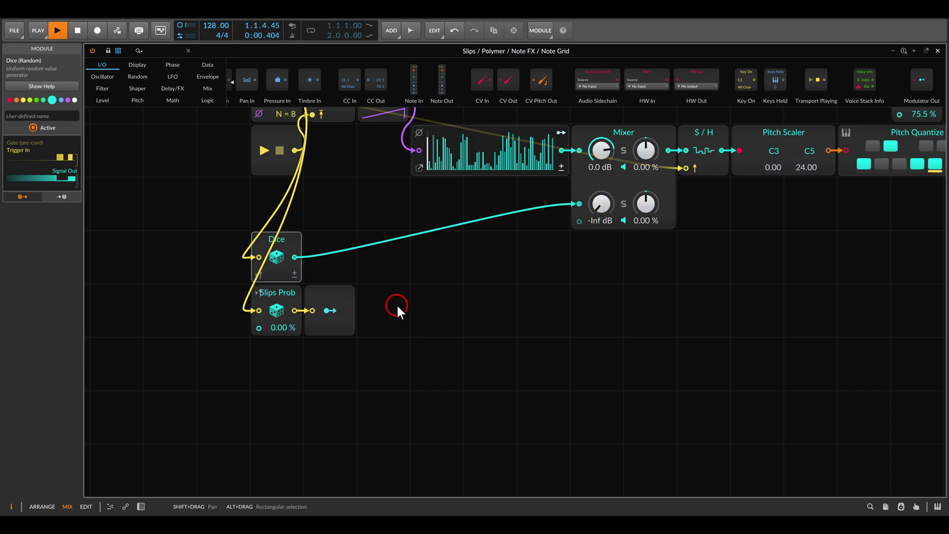
pyautogui.doubleClick(276, 328)
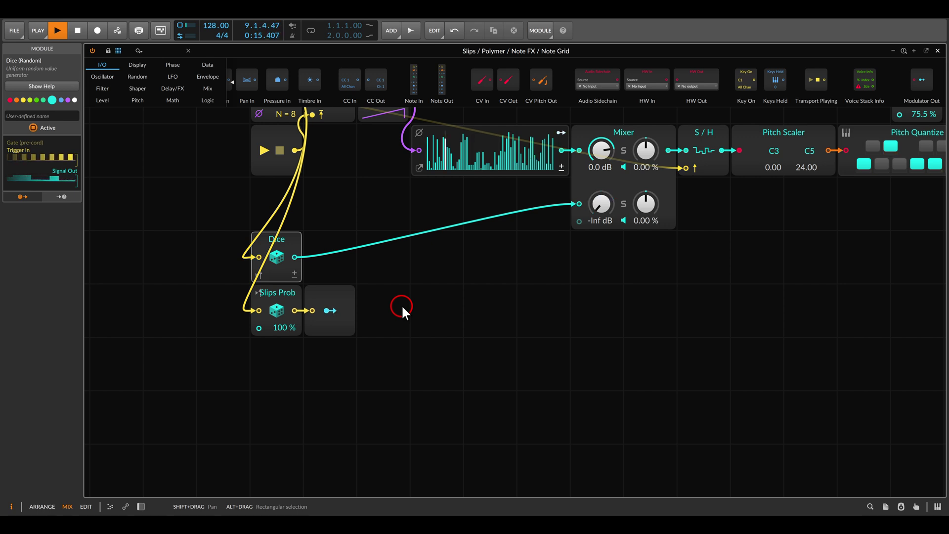
pyautogui.moveTo(268, 330)
pyautogui.mouseDown()
pyautogui.moveTo(268, 373)
pyautogui.moveTo(277, 326)
pyautogui.mouseUp()
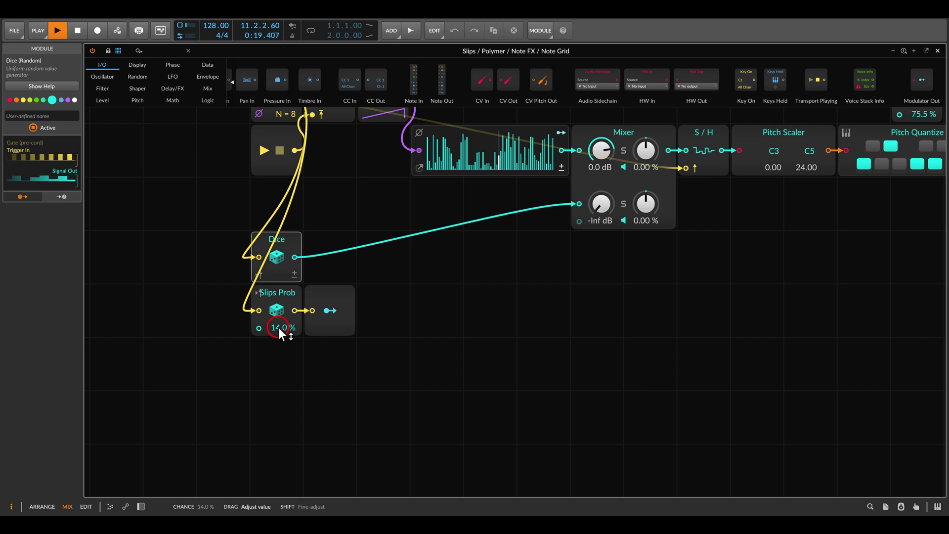
pyautogui.click(405, 308)
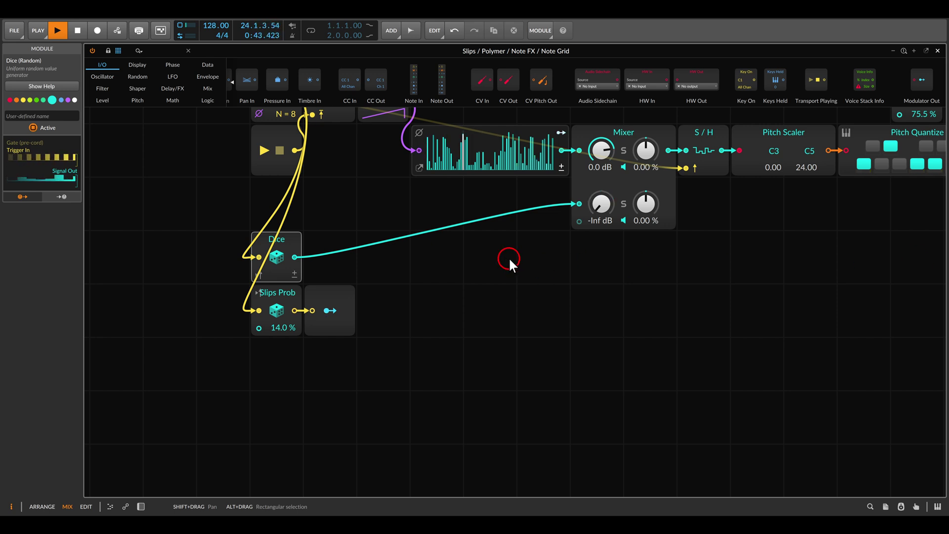
# Switch to the image of the original slips panel to examine its slip output, and return to Bitwig.
pyautogui.hotkey('alt', 'Tab')
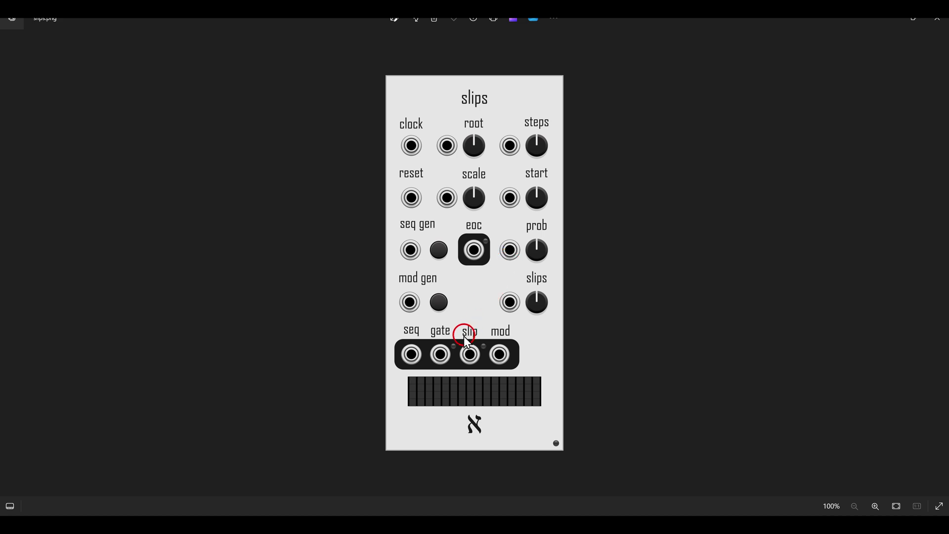
pyautogui.moveTo(451, 320); pyautogui.dragTo(487, 373)
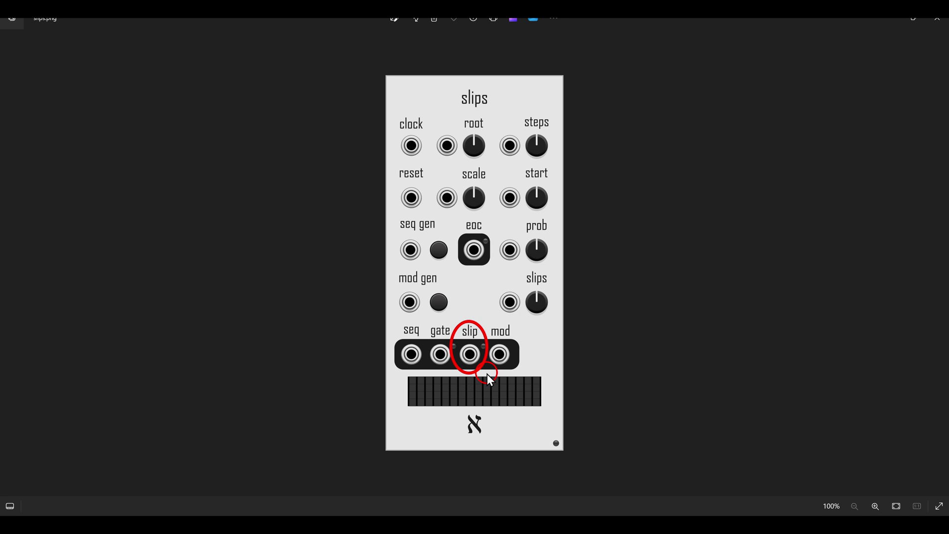
pyautogui.hotkey('alt', 'Tab')
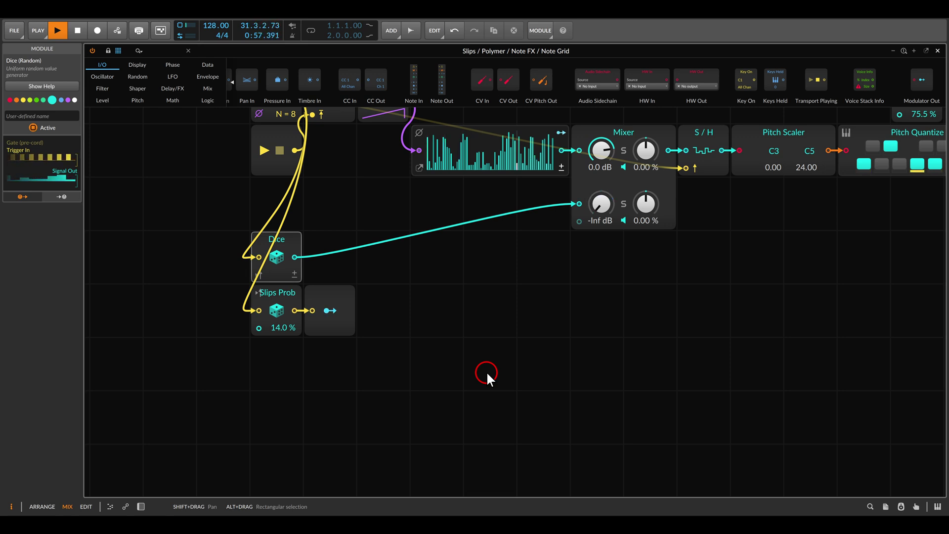
# Stop playback and show the Slips track's device chain together with the open Note Grid editor.
pyautogui.press('space')
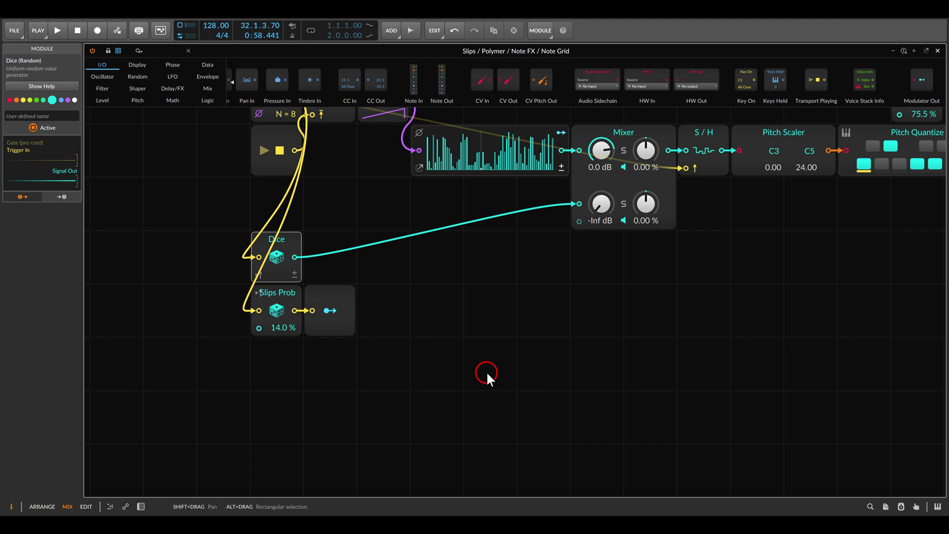
pyautogui.click(479, 324)
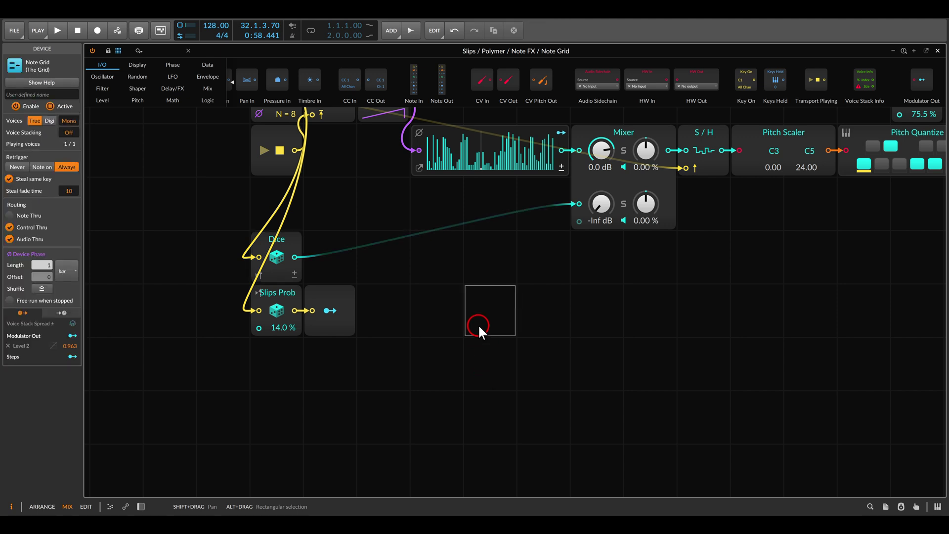
pyautogui.press('Escape')
pyautogui.doubleClick(152, 59)
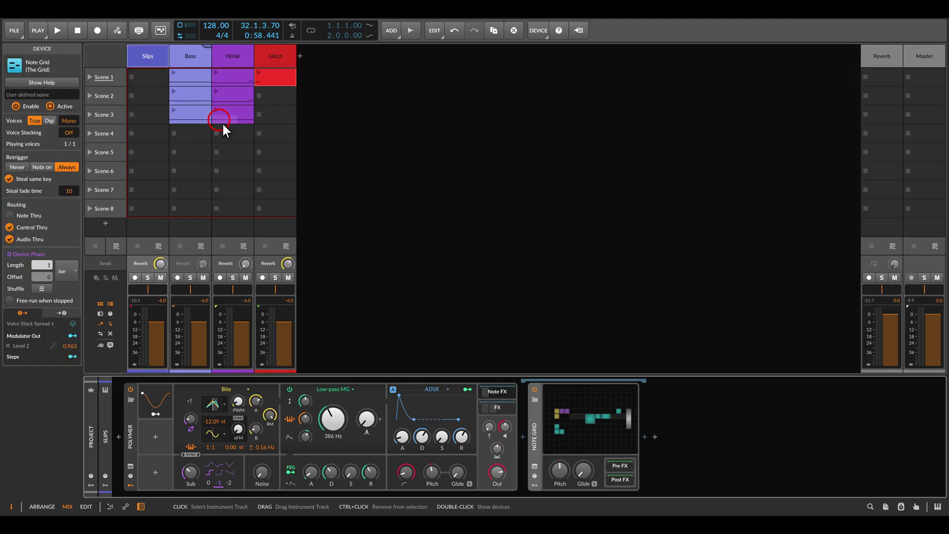
pyautogui.doubleClick(567, 409)
pyautogui.click(494, 393)
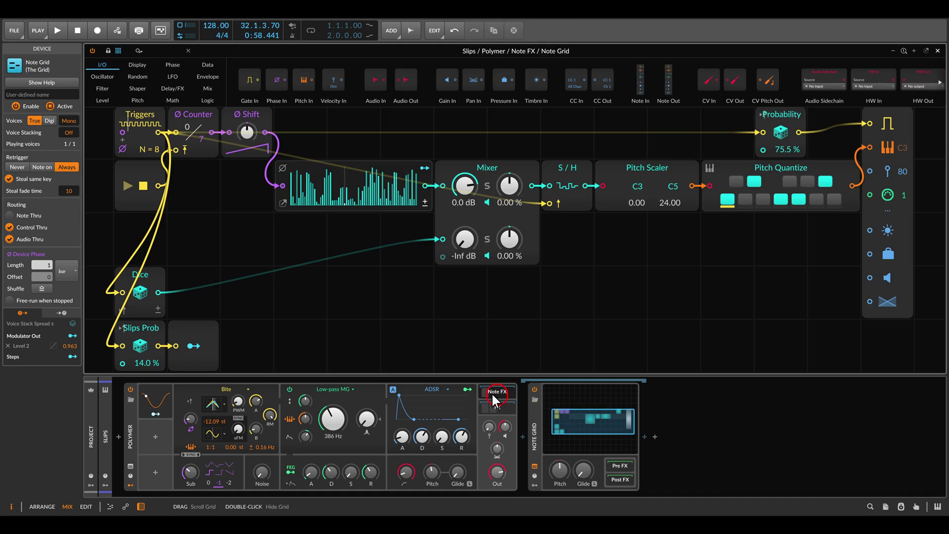
pyautogui.click(409, 423)
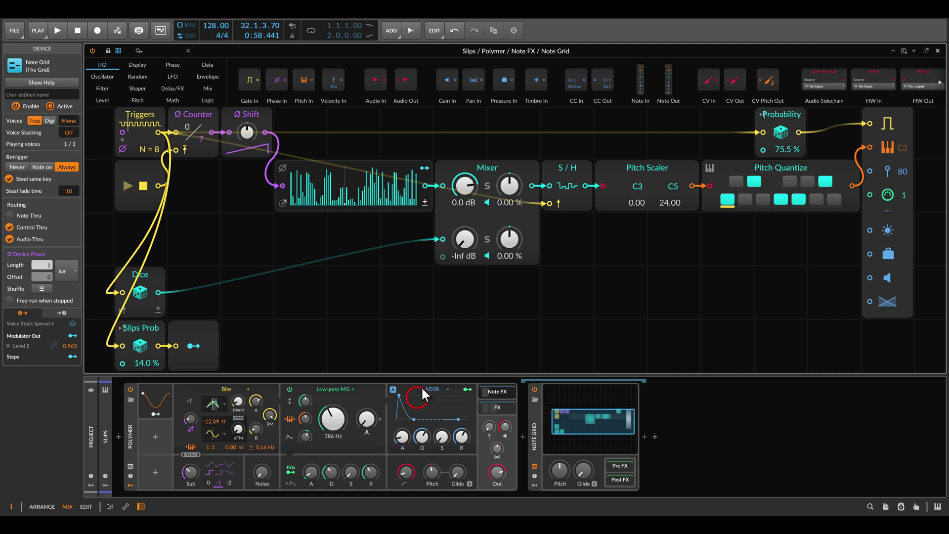
# Add an AD envelope module below the Mixer and connect the Slips Prob output to its trigger input.
pyautogui.scroll(-1, 409, 280)
pyautogui.moveTo(408, 292); pyautogui.dragTo(438, 271)
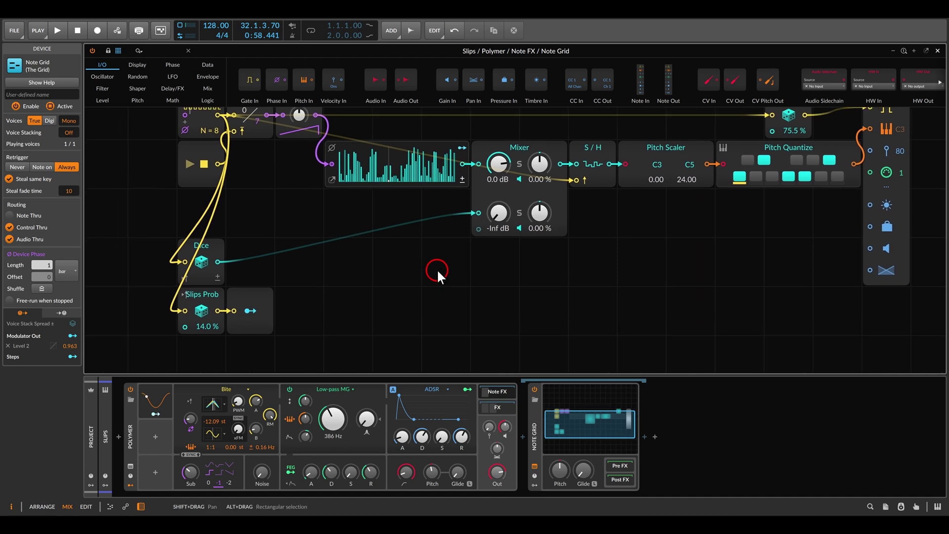
pyautogui.click(207, 77)
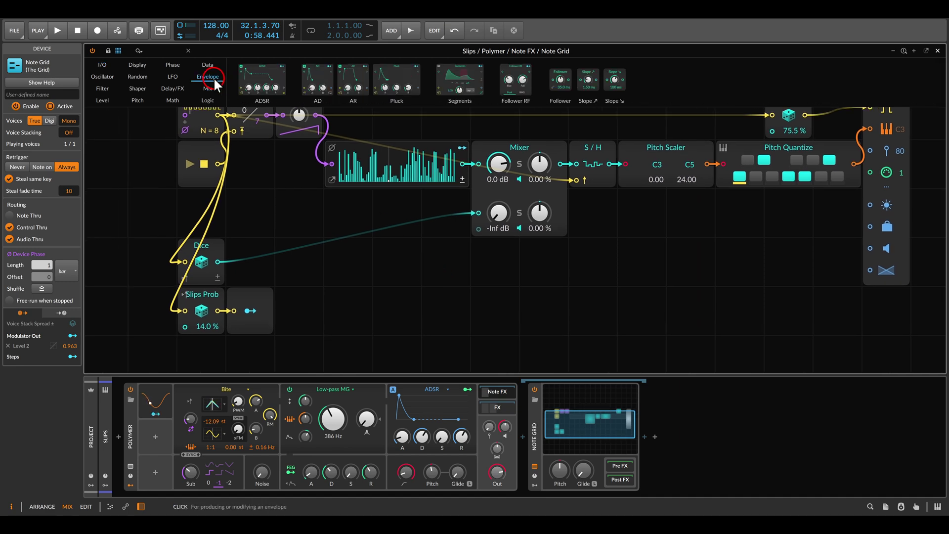
pyautogui.moveTo(316, 82); pyautogui.dragTo(218, 216)
pyautogui.scroll(-2, 480, 287)
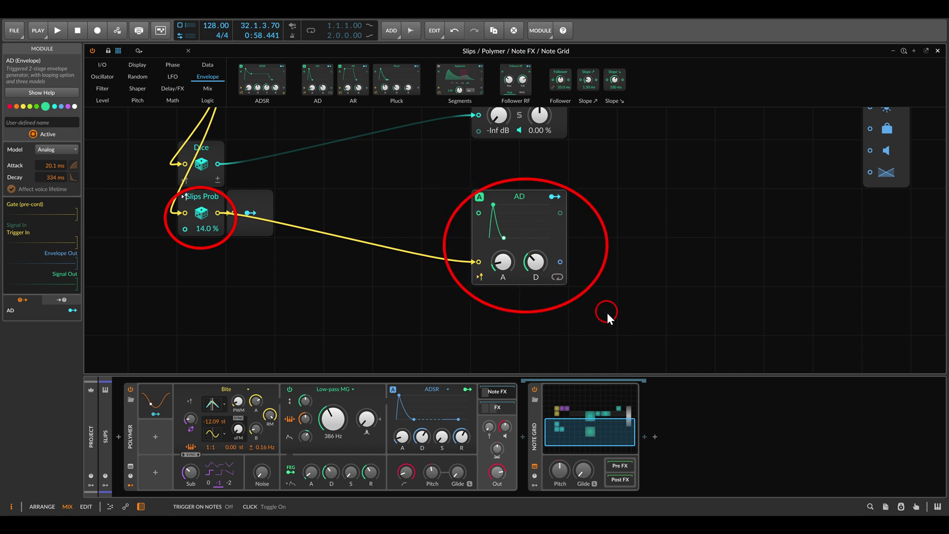
# Connect the AD module's envelope output to the velocity input of the Note Out module.
pyautogui.scroll(-1, 591, 233)
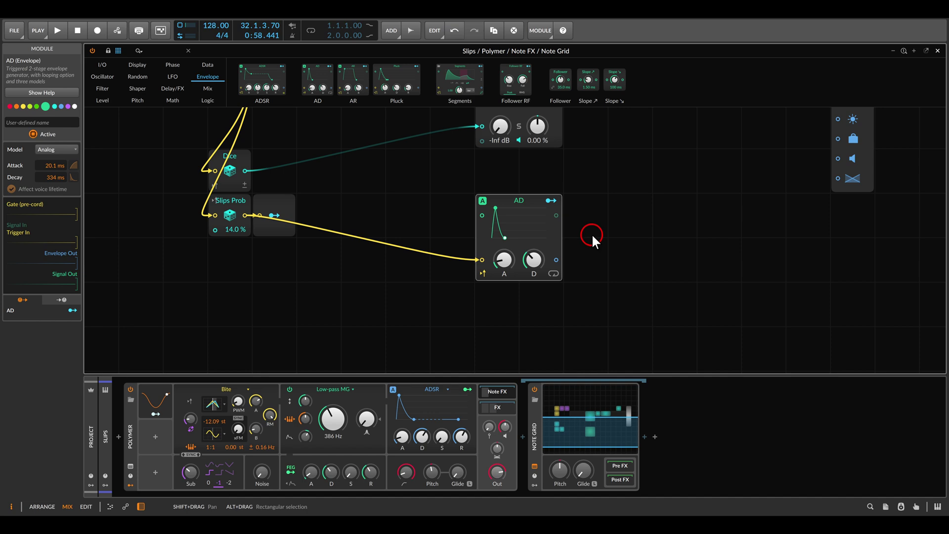
pyautogui.moveTo(632, 206); pyautogui.dragTo(550, 287)
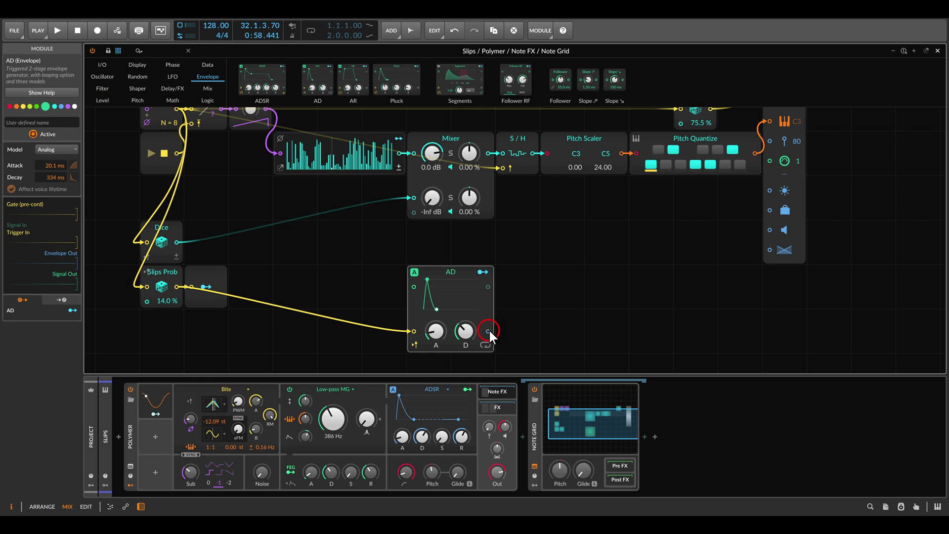
pyautogui.moveTo(488, 330); pyautogui.dragTo(767, 141)
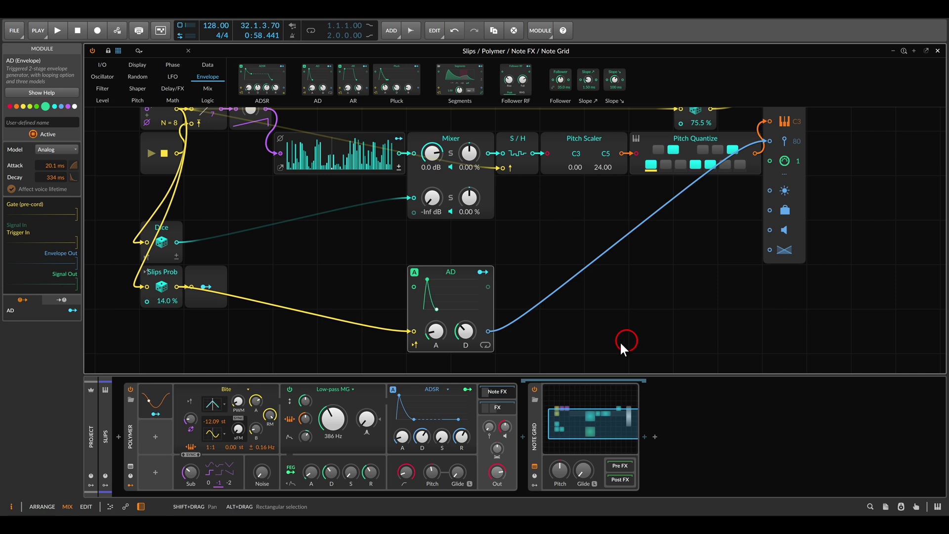
# Add an Expressions modulator to Polymer and map its Velocity to the ADSR envelope's Decay and Release with amounts of 0.495.
pyautogui.click(154, 435)
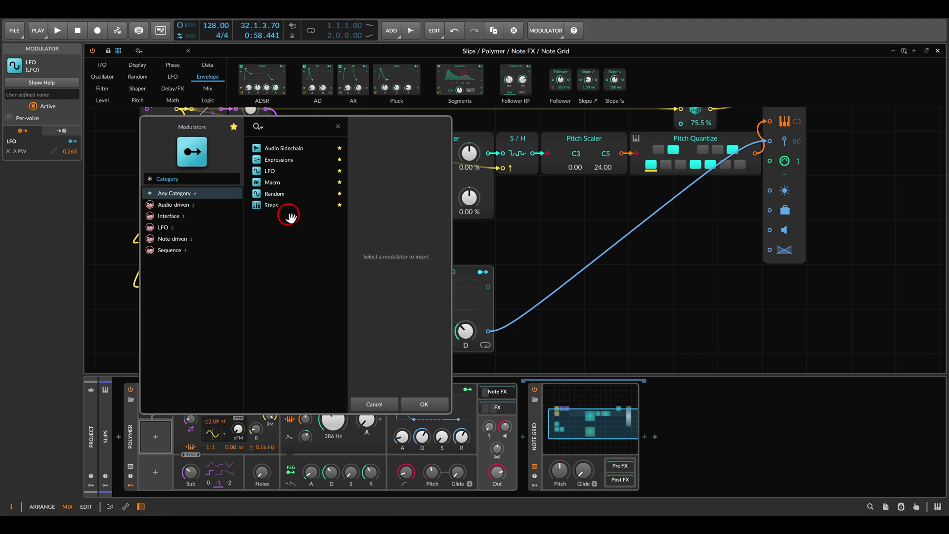
pyautogui.doubleClick(277, 159)
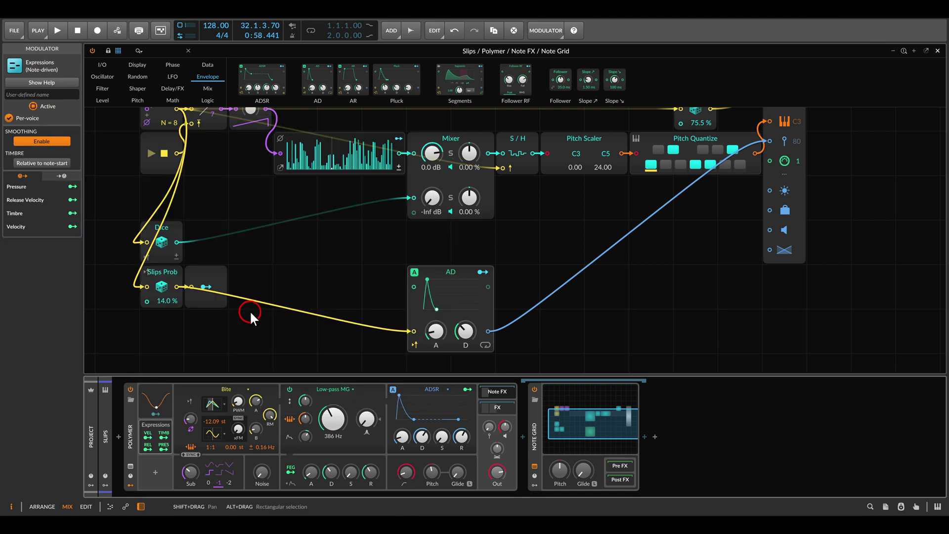
pyautogui.click(161, 449)
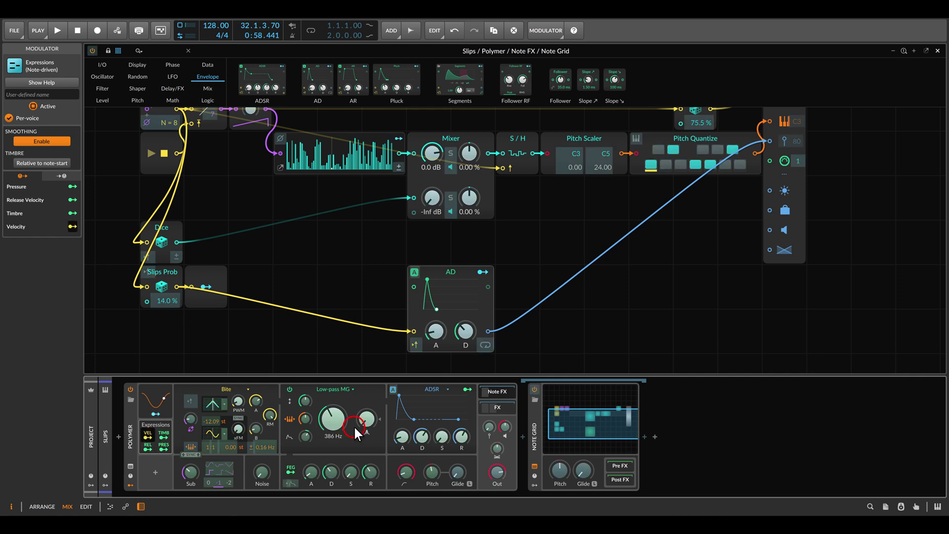
pyautogui.click(423, 437)
pyautogui.moveTo(423, 439); pyautogui.dragTo(459, 437)
pyautogui.click(149, 431)
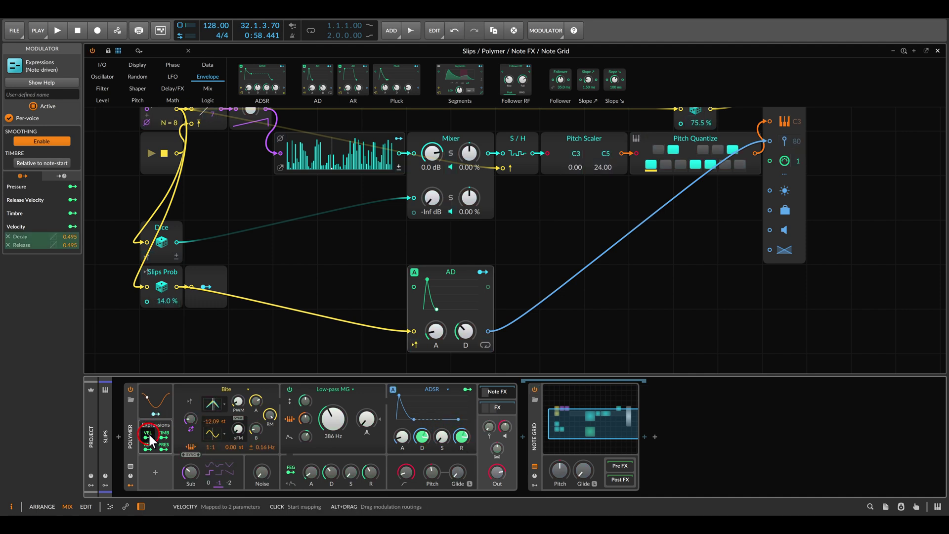
pyautogui.click(346, 315)
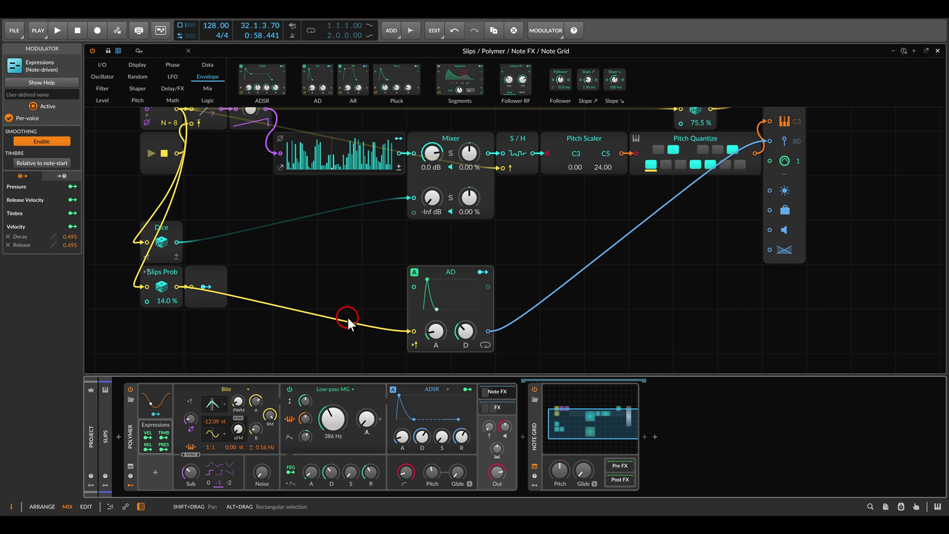
# Start playback, lengthen the AD module's decay, and adjust the decay and release times of Polymer's ADSR envelope.
pyautogui.press('space')
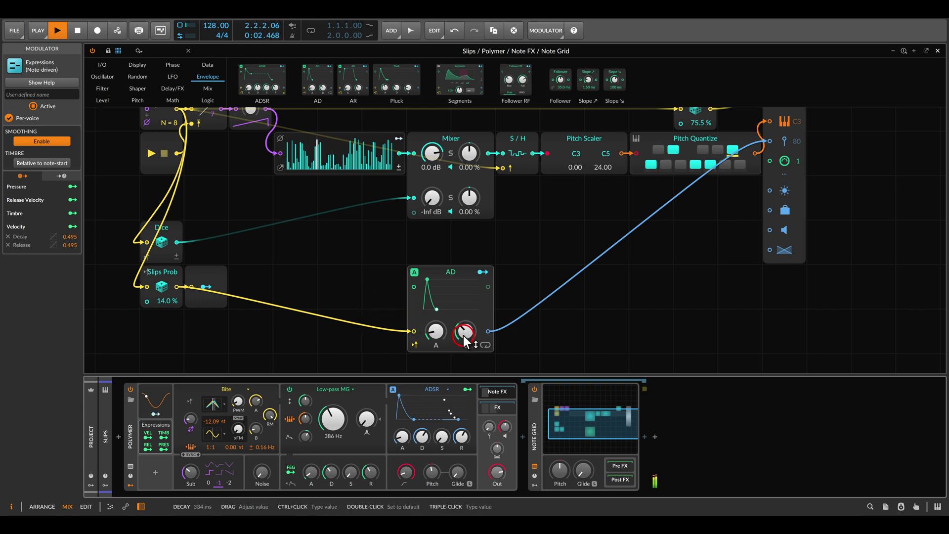
pyautogui.moveTo(464, 332); pyautogui.dragTo(435, 342)
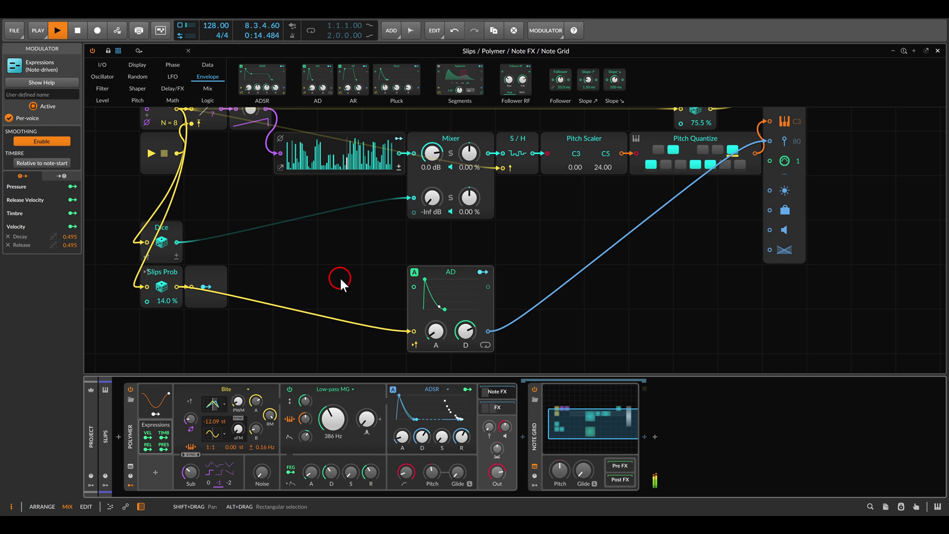
pyautogui.moveTo(422, 436)
pyautogui.mouseDown()
pyautogui.moveTo(421, 427)
pyautogui.moveTo(422, 454)
pyautogui.mouseUp()
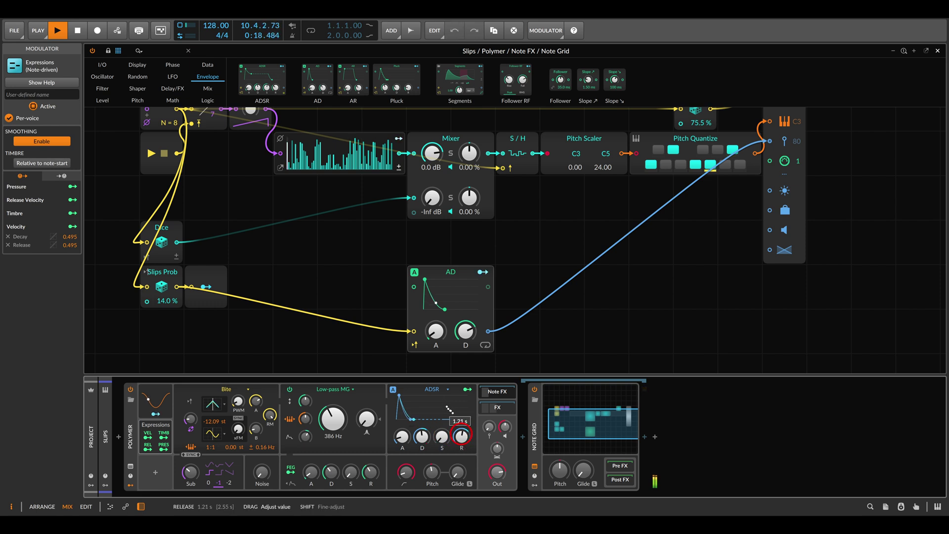
pyautogui.click(422, 434)
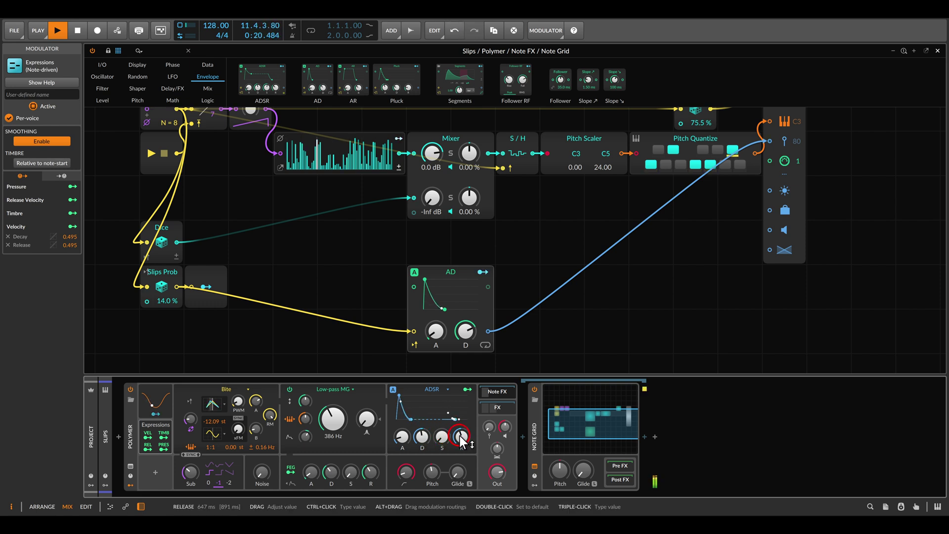
# Raise the Expressions Velocity modulation amounts to 0.980 for the ADSR envelope's Decay and 0.990 for its Release.
pyautogui.click(147, 435)
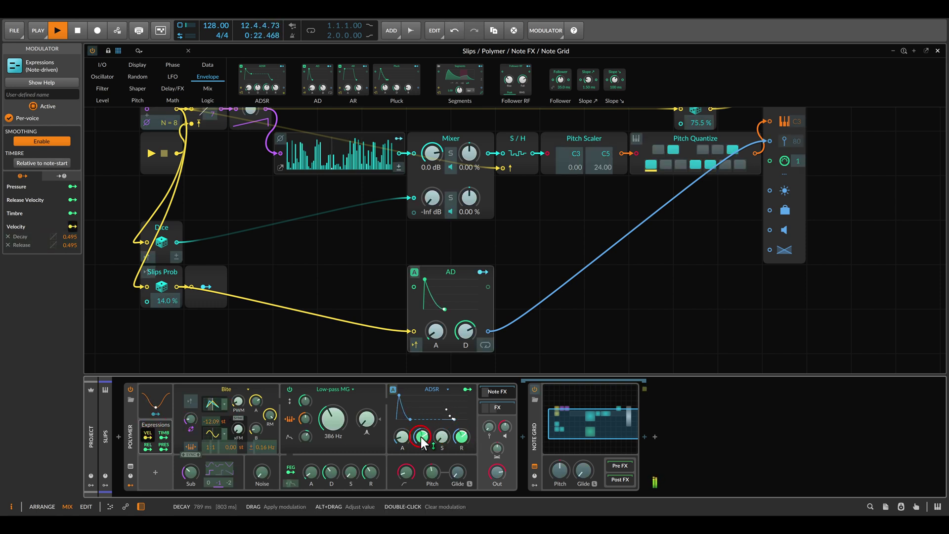
pyautogui.moveTo(421, 437); pyautogui.dragTo(422, 400)
pyautogui.moveTo(461, 435); pyautogui.dragTo(424, 425)
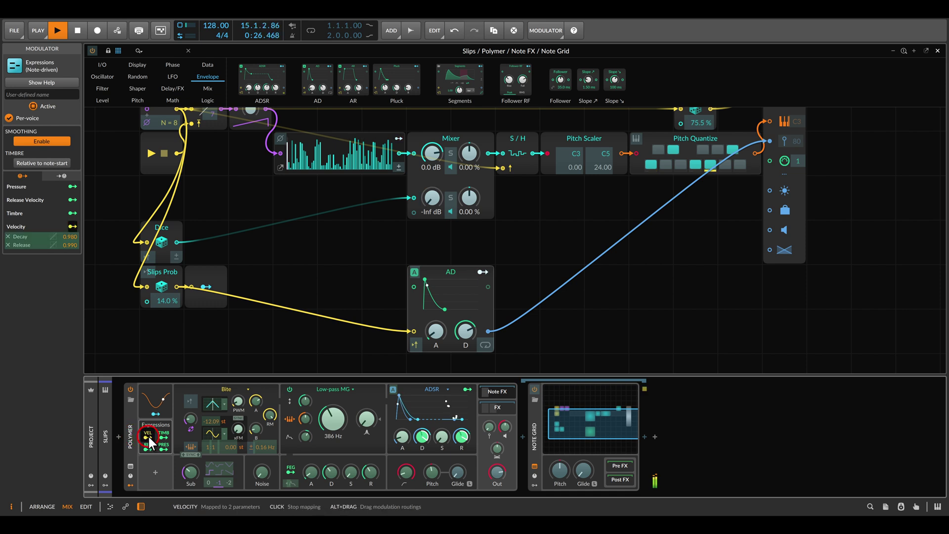
pyautogui.click(148, 437)
# Fine-tune the AD module's decay time while the sequence plays, and stop playback.
pyautogui.moveTo(465, 334); pyautogui.dragTo(467, 334)
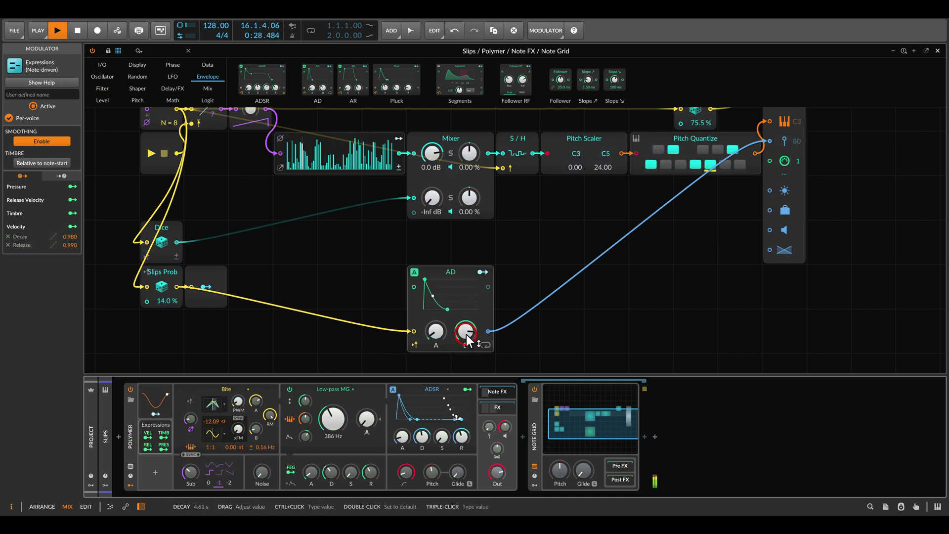
pyautogui.click(533, 271)
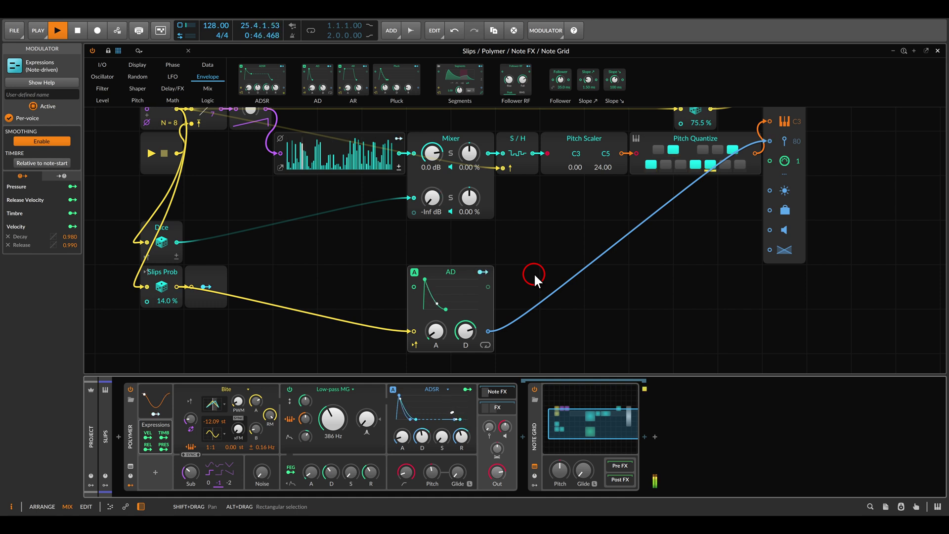
pyautogui.press('space')
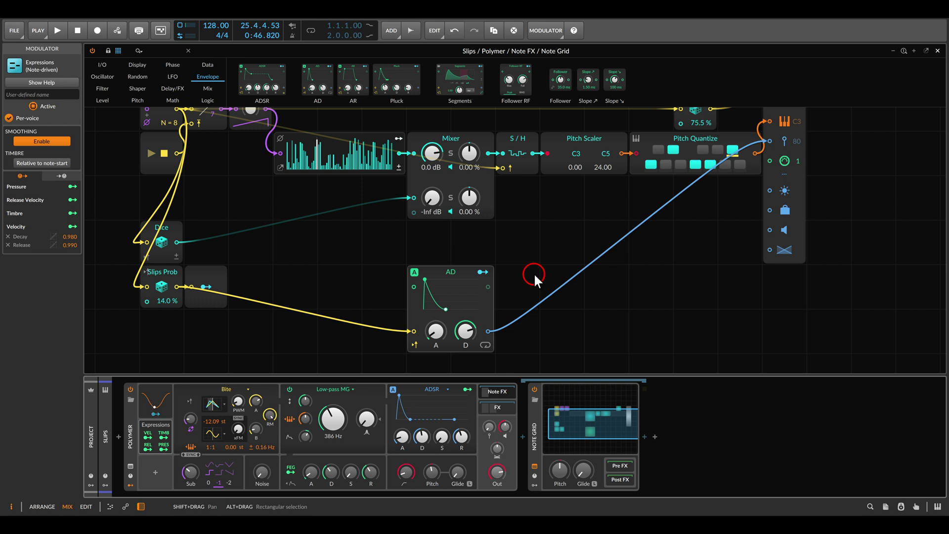
# Add a Dice module above the Ø Shift module and connect the Slips Prob output to its trigger input.
pyautogui.press('-')
pyautogui.moveTo(392, 218); pyautogui.dragTo(464, 326)
pyautogui.scroll(3, 376, 179)
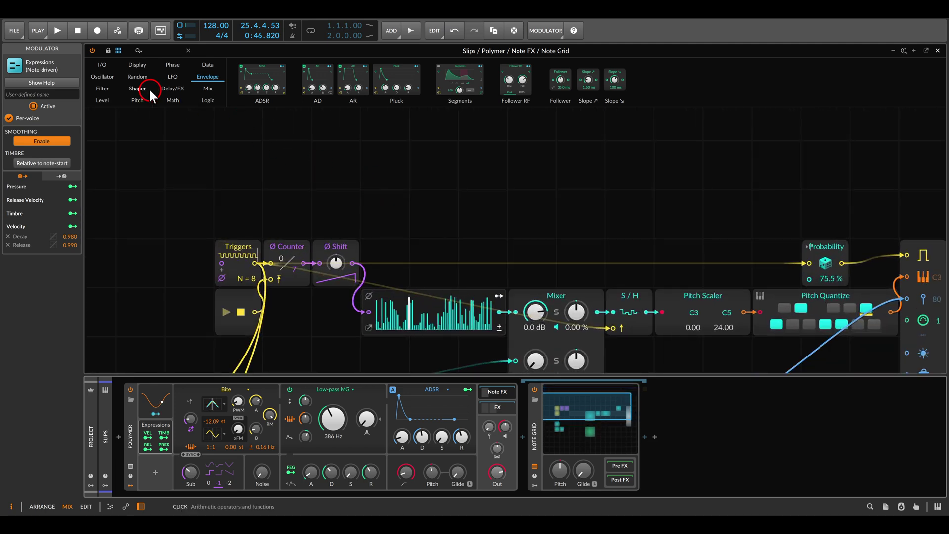
pyautogui.click(136, 79)
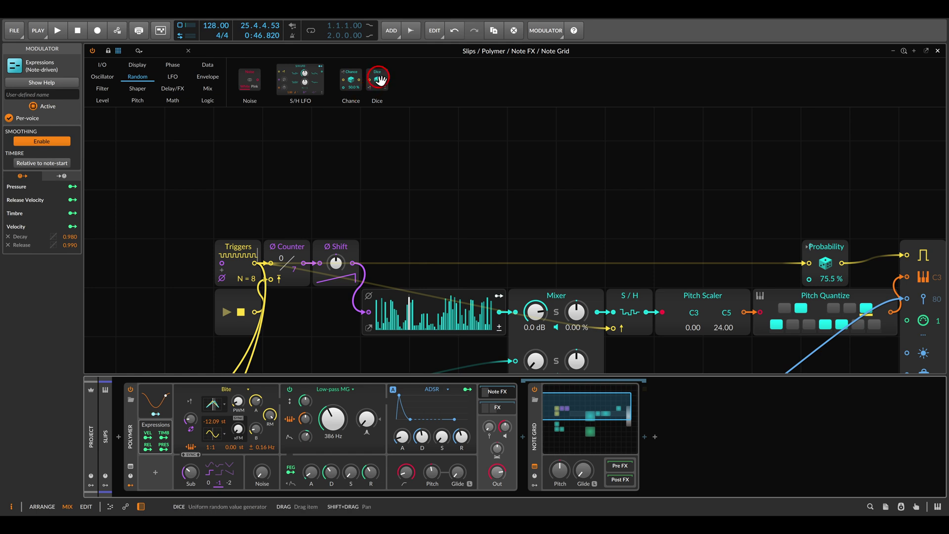
pyautogui.moveTo(377, 81); pyautogui.dragTo(345, 148)
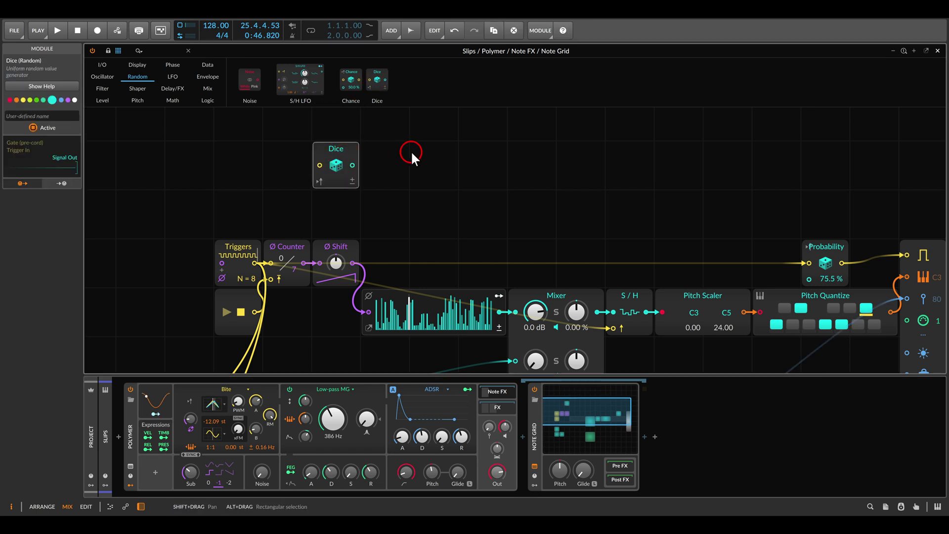
pyautogui.scroll(-4, 411, 151)
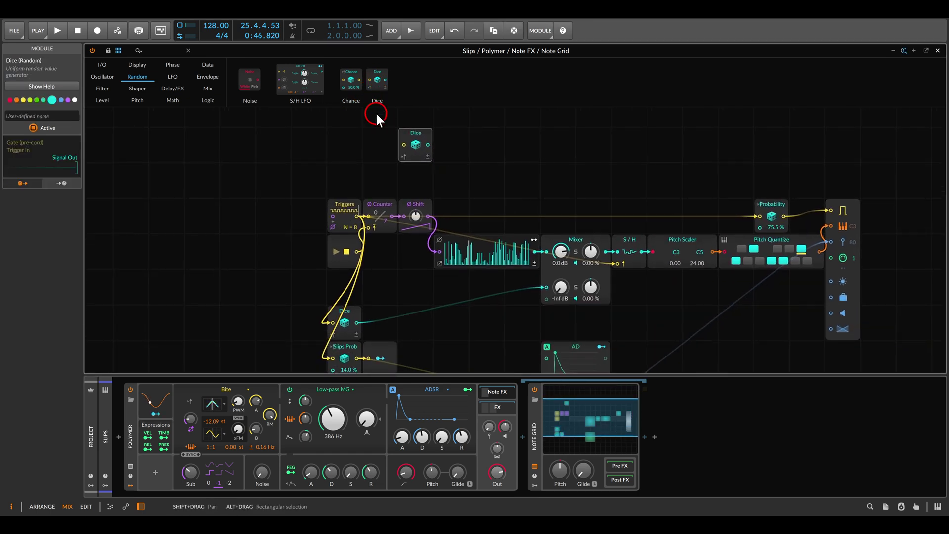
pyautogui.moveTo(403, 144); pyautogui.dragTo(354, 353)
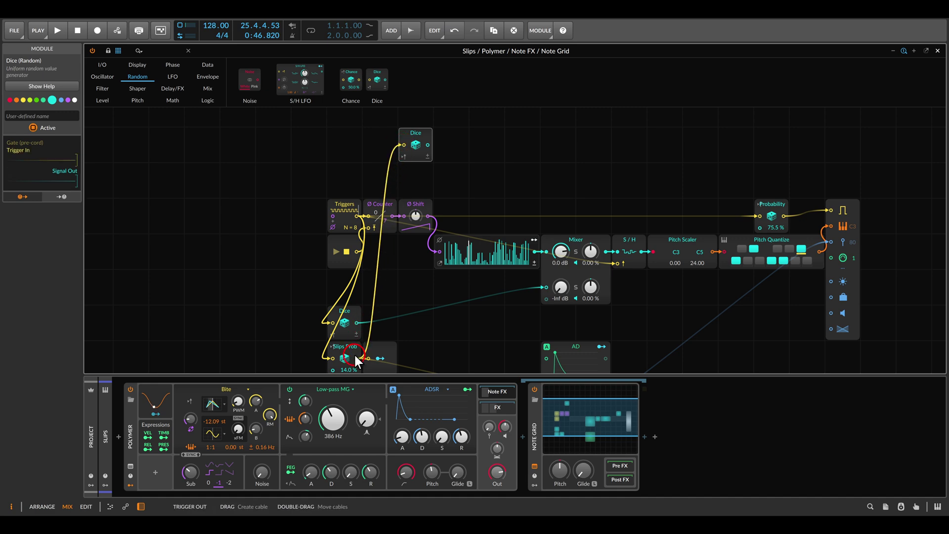
pyautogui.scroll(2, 434, 168)
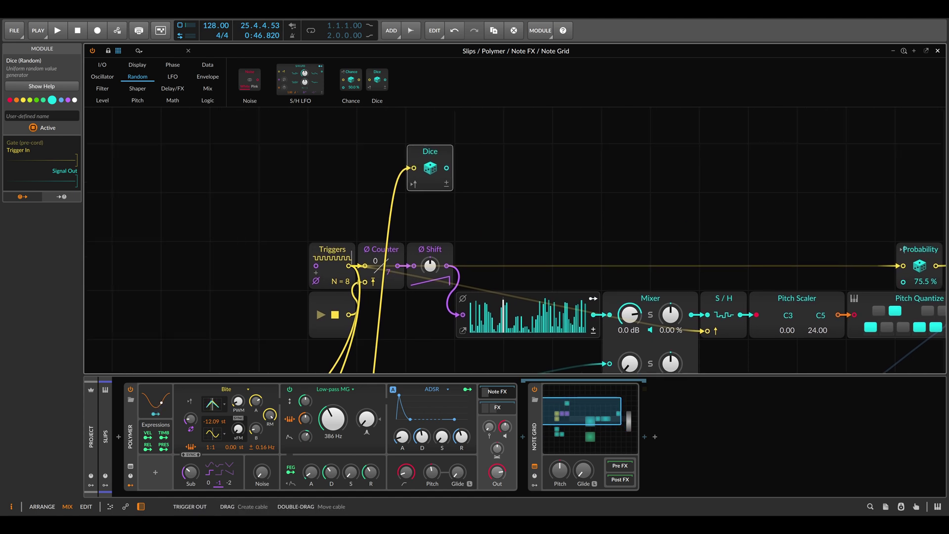
# Insert a Clock Divide module before the new Dice's trigger input and set its division to 4.
pyautogui.click(555, 239)
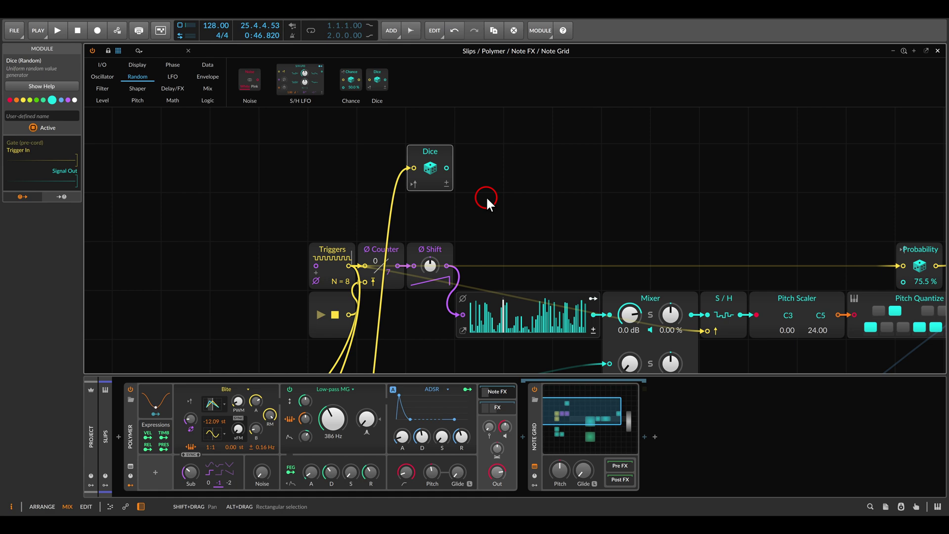
pyautogui.click(208, 99)
pyautogui.moveTo(325, 85); pyautogui.dragTo(411, 174)
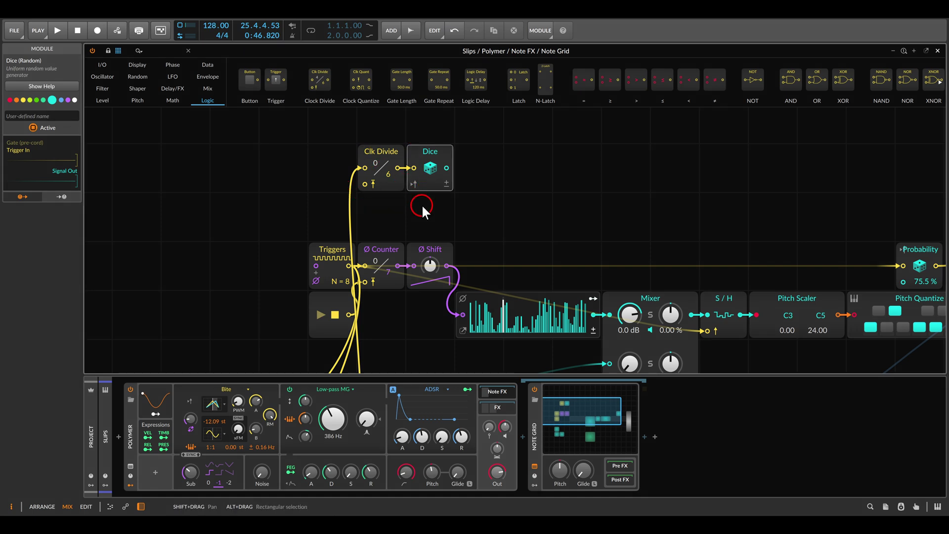
pyautogui.moveTo(386, 175); pyautogui.dragTo(386, 179)
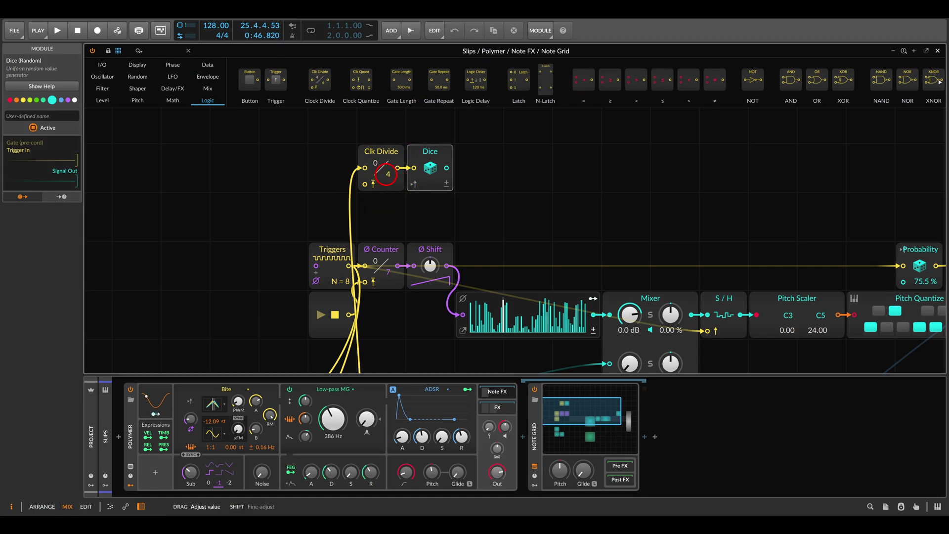
pyautogui.click(490, 170)
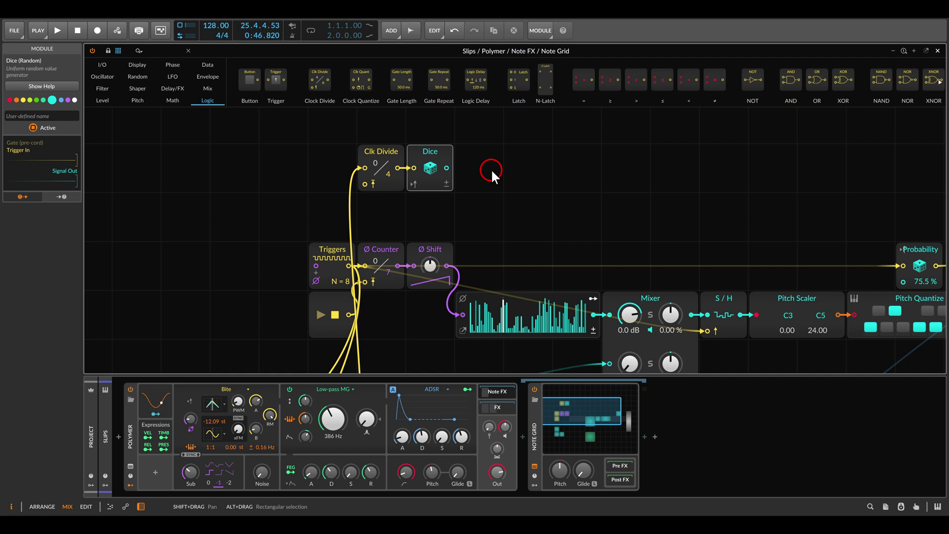
# Attach a Modulator Out to the upper Dice's output and map it to the Ø Shift amount with a depth of 0.790.
pyautogui.moveTo(398, 138); pyautogui.dragTo(481, 202)
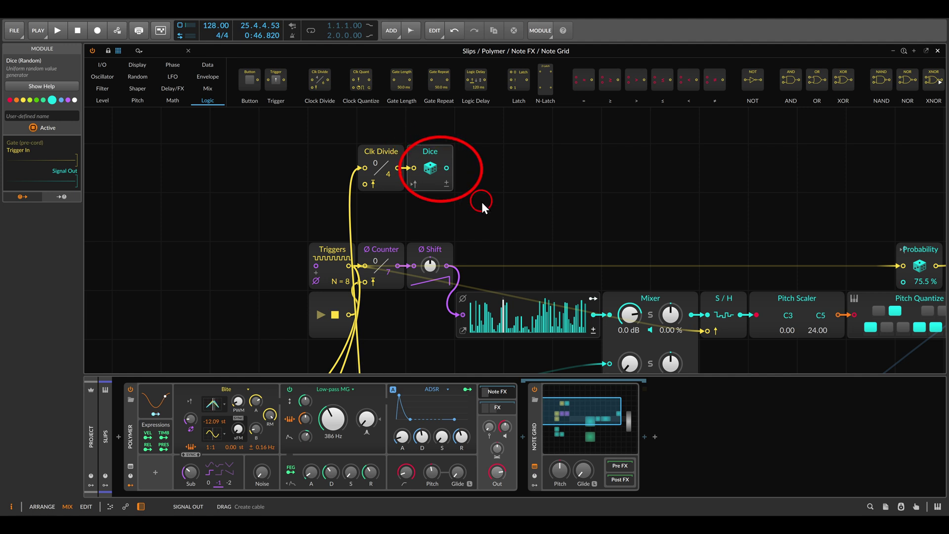
pyautogui.click(481, 201)
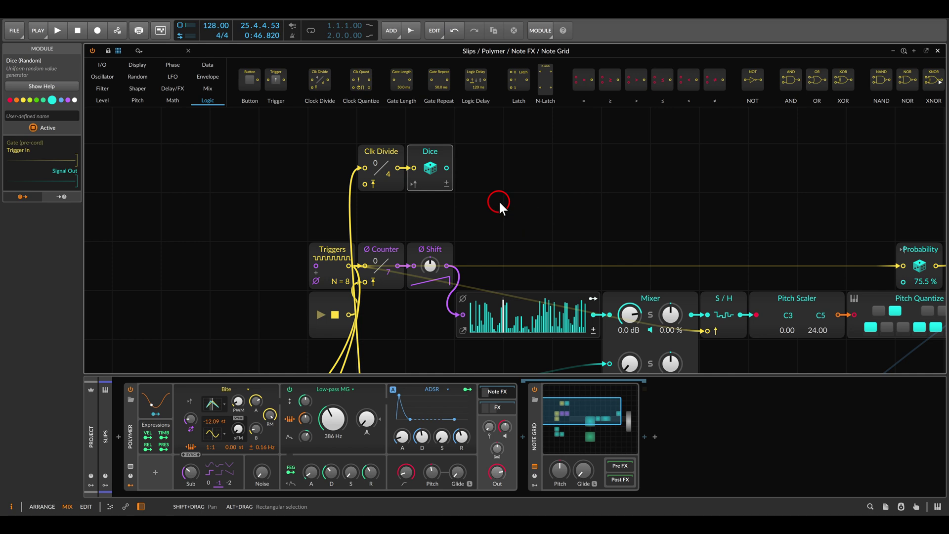
pyautogui.click(102, 64)
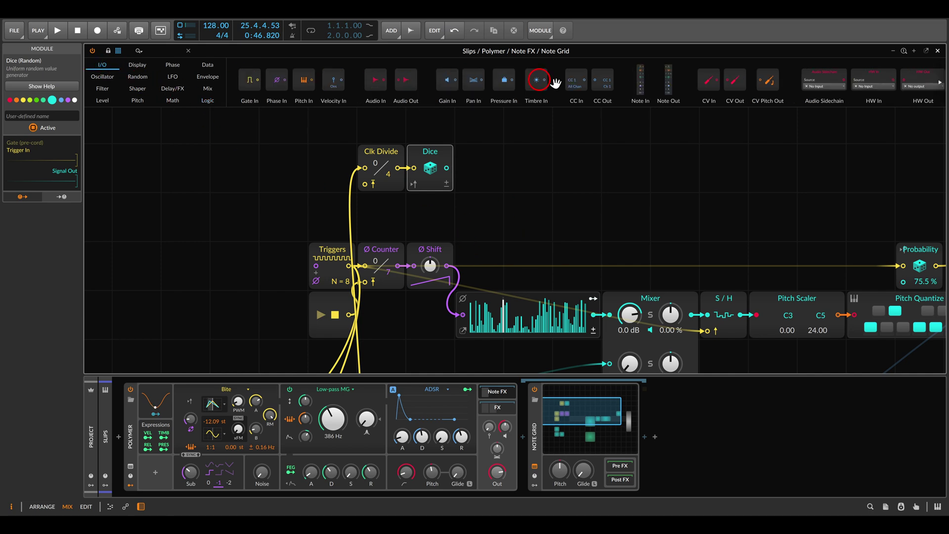
pyautogui.hscroll(5, 734, 84)
pyautogui.moveTo(922, 81); pyautogui.dragTo(431, 263)
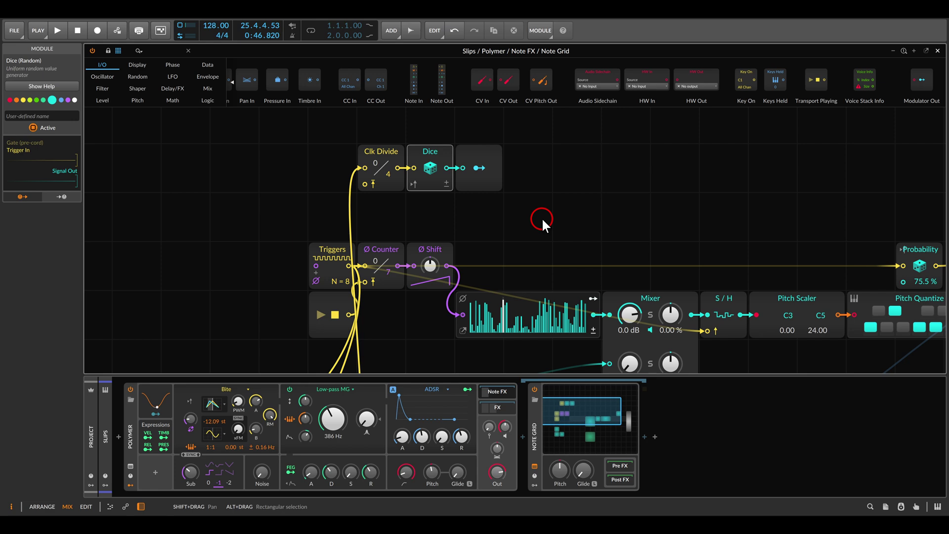
# Play the sequence to audition the random phase shifting, with the complete Note Grid patch in view.
pyautogui.press('space')
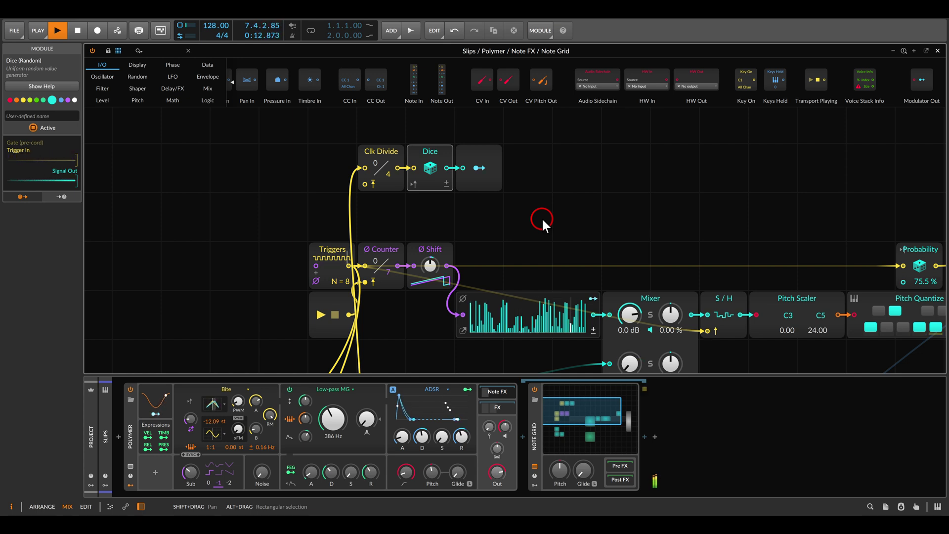
pyautogui.moveTo(417, 251); pyautogui.dragTo(439, 280)
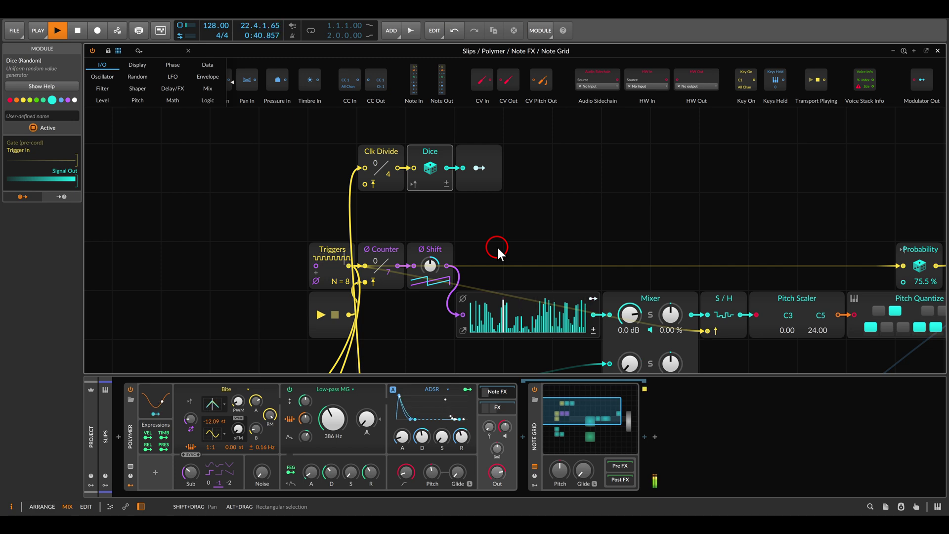
pyautogui.scroll(-3, 497, 248)
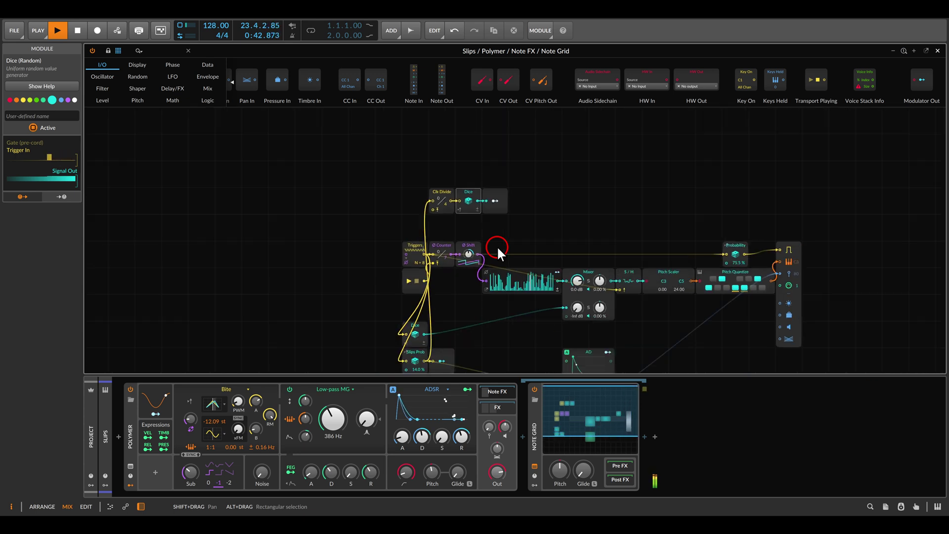
pyautogui.moveTo(592, 220); pyautogui.dragTo(516, 163)
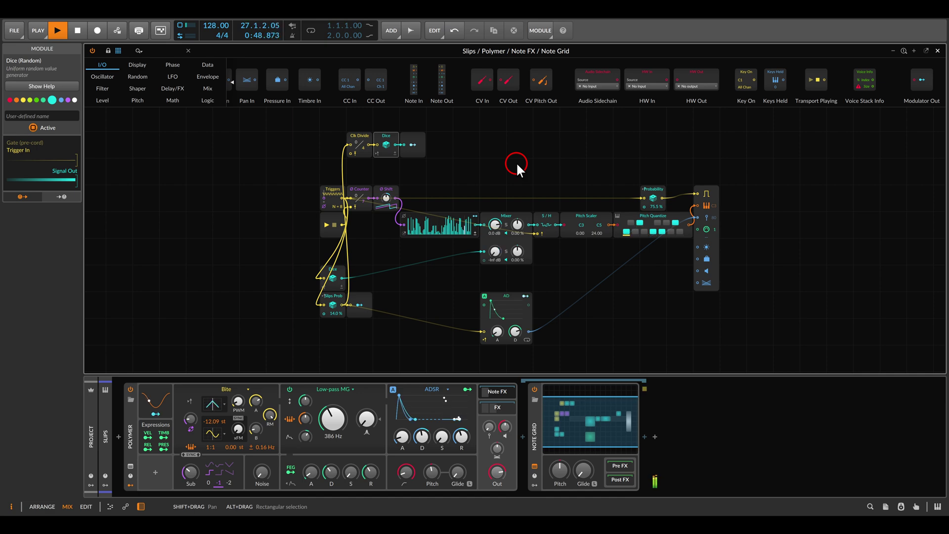
# Launch Scene 1 in the clip launcher to play the other tracks alongside Slips, and reopen the Note Grid editor.
pyautogui.press('Escape')
pyautogui.press('Escape')
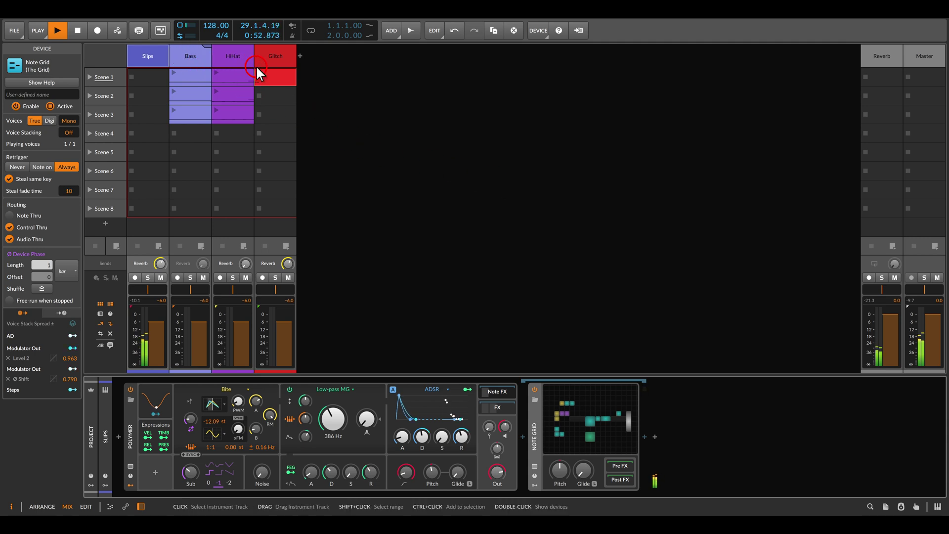
pyautogui.click(267, 82)
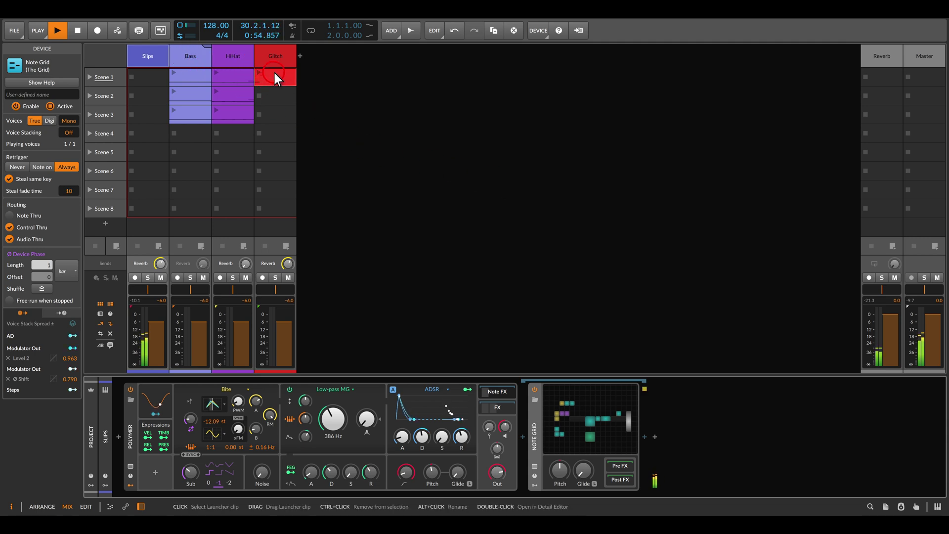
pyautogui.click(274, 70)
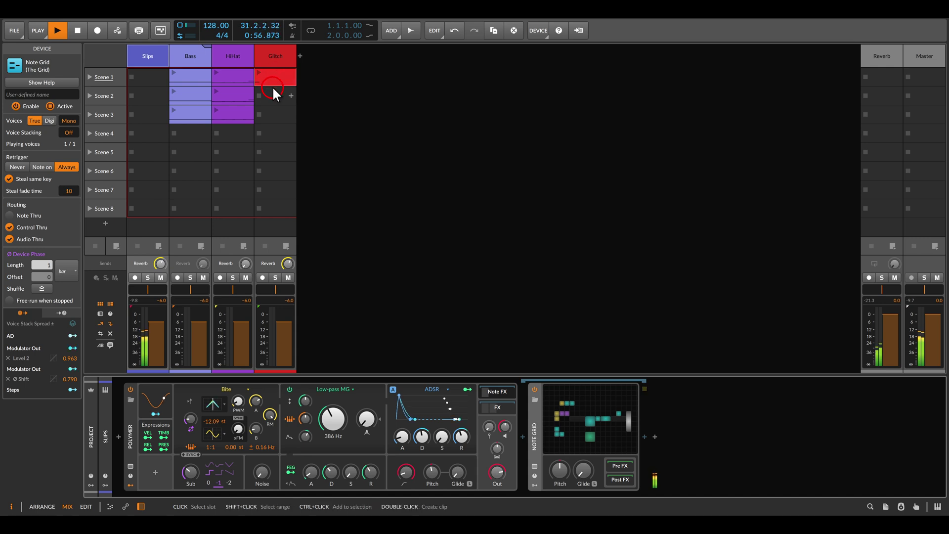
pyautogui.click(272, 88)
pyautogui.click(88, 77)
pyautogui.click(340, 129)
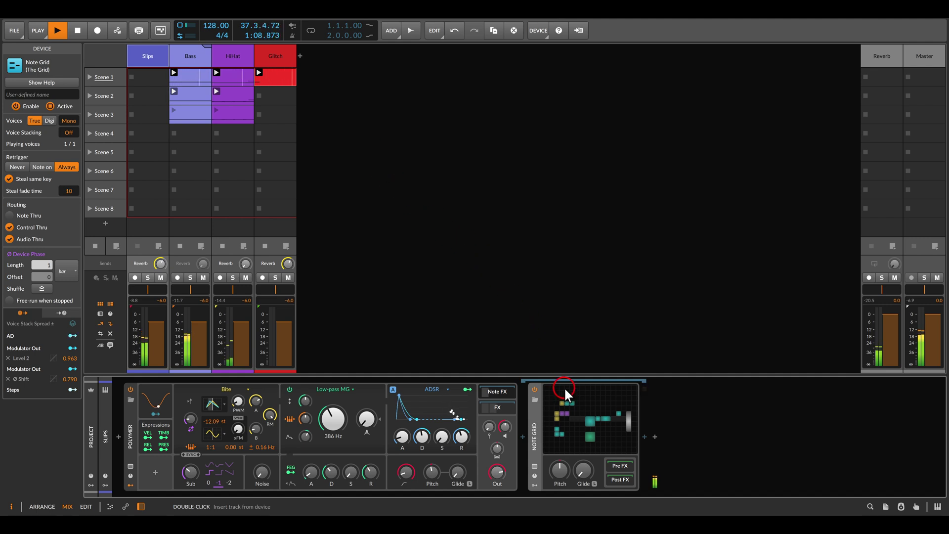
pyautogui.doubleClick(574, 418)
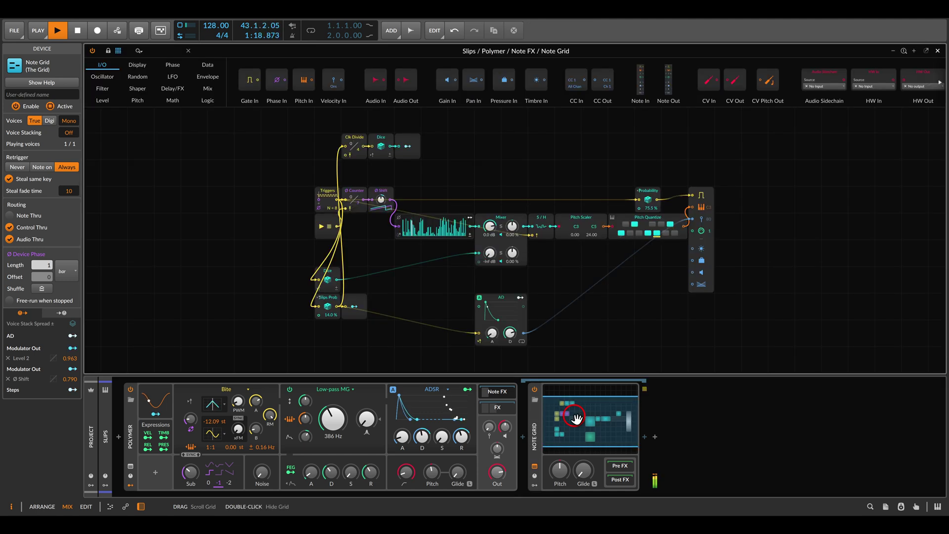